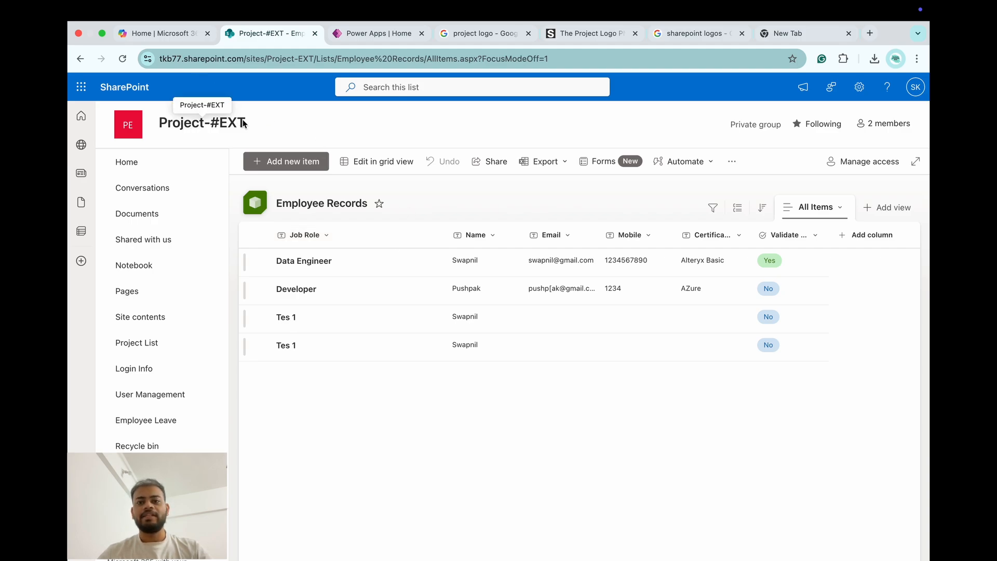
Delete the existing Project Details form from the Employee Records list's forms and close the forms overview.
mouse_move(242, 123)
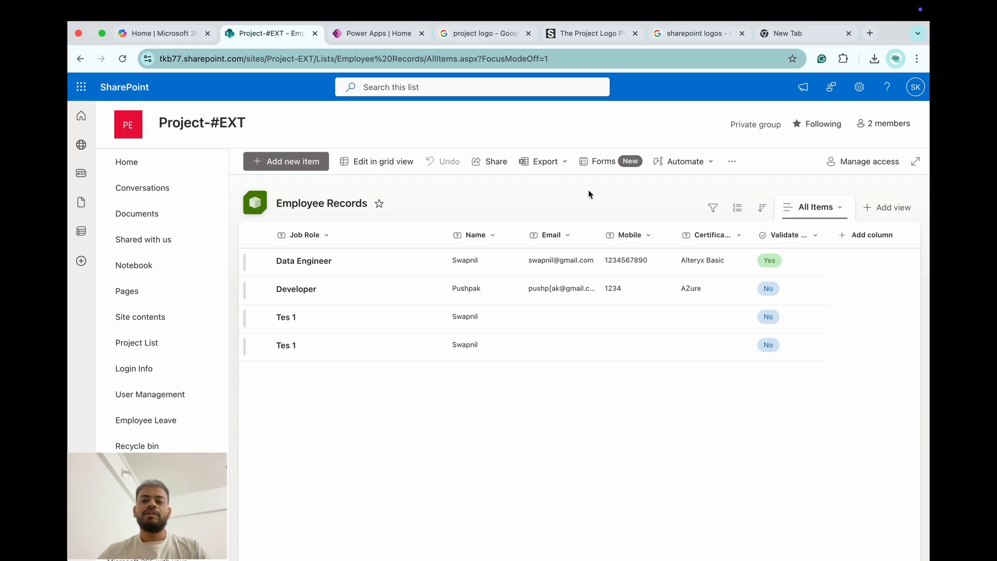
click(605, 167)
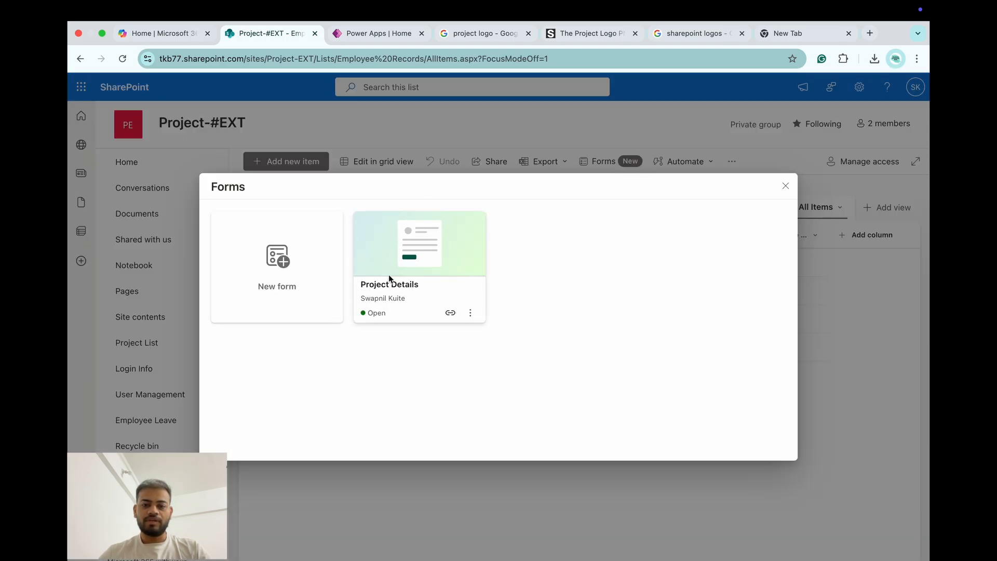
click(469, 314)
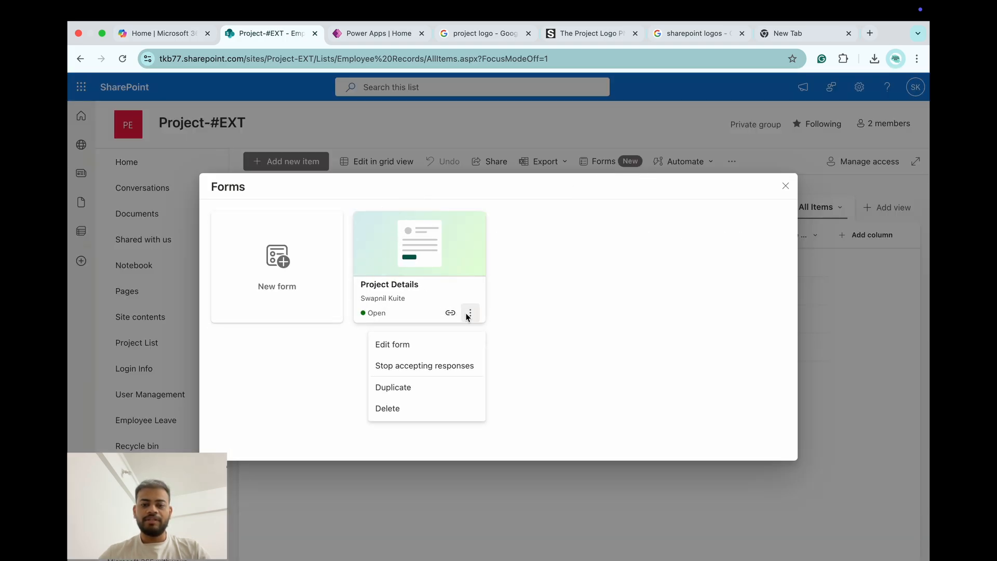
click(415, 408)
click(563, 351)
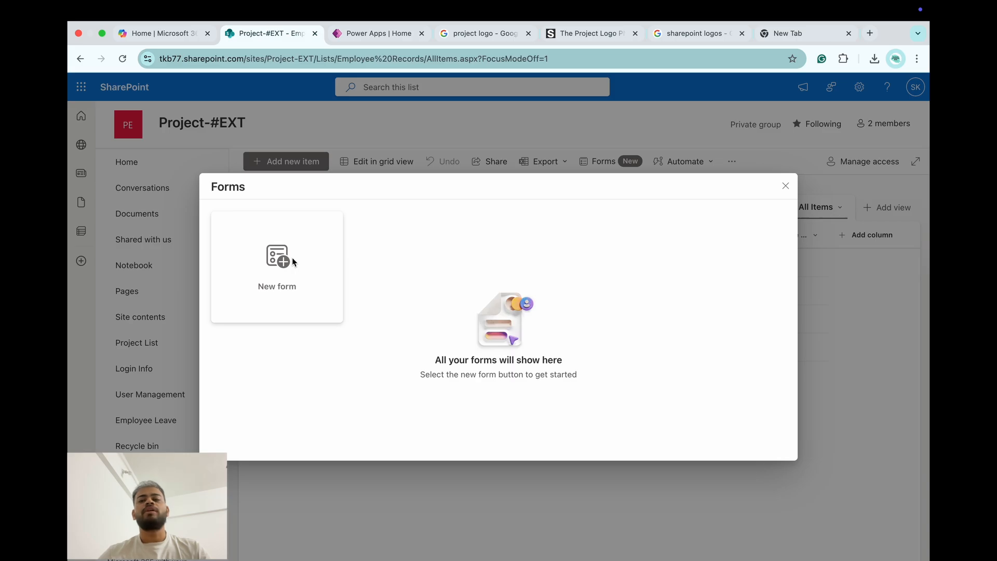
click(785, 186)
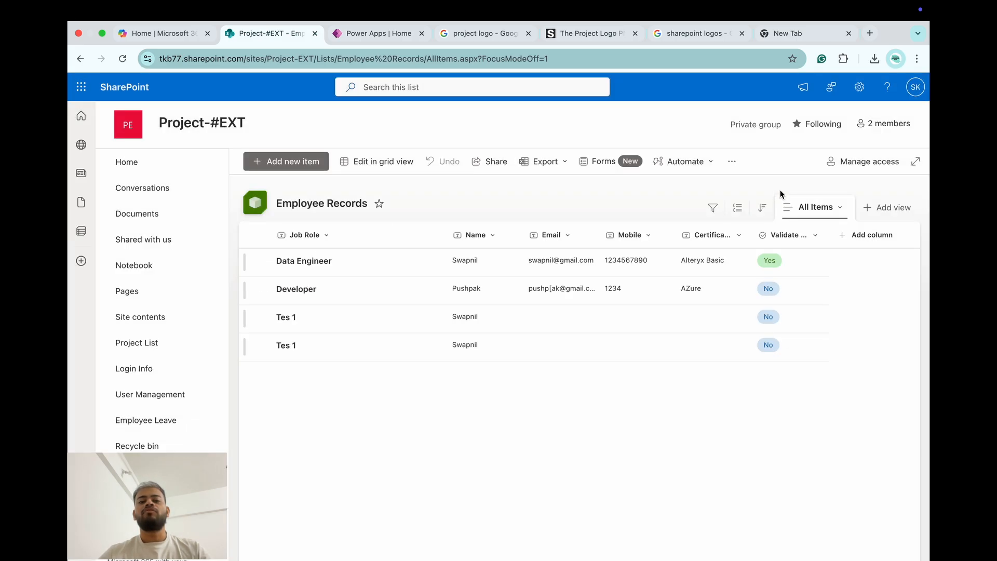
View the list's default new item entry form and close it without saving.
click(284, 164)
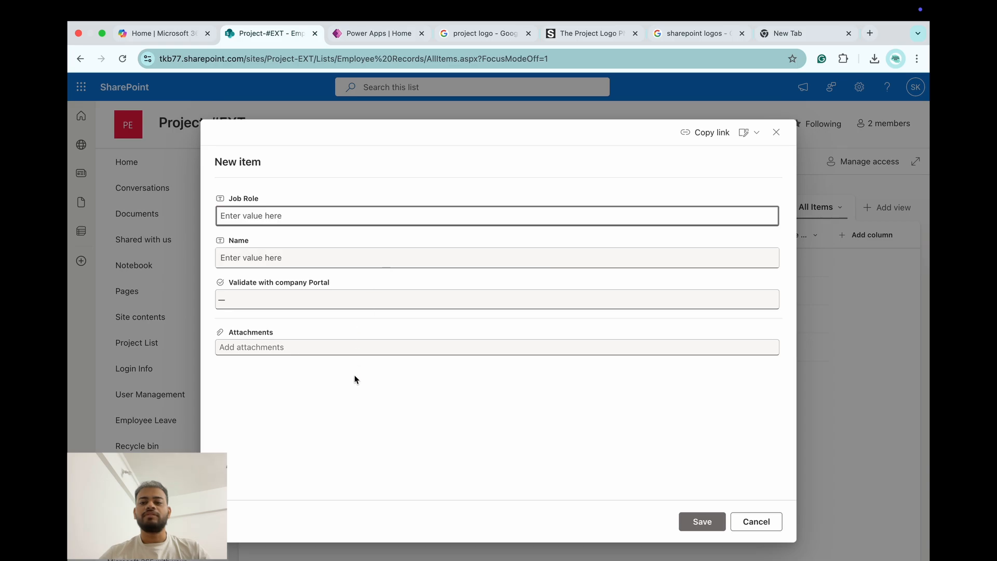
click(777, 133)
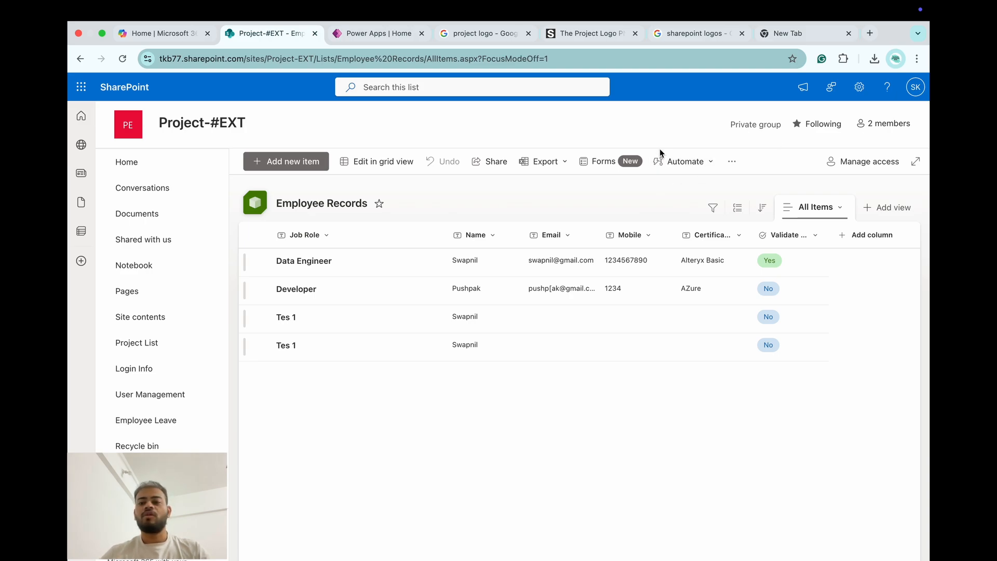
Create a new form for the Employee Records list, look over its default fields and close the form editor.
click(604, 163)
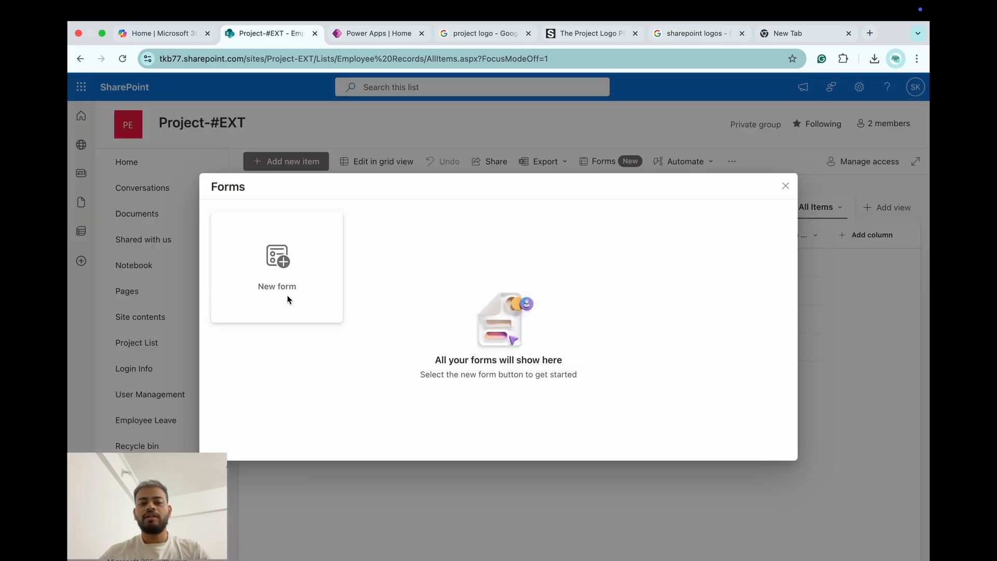
click(278, 262)
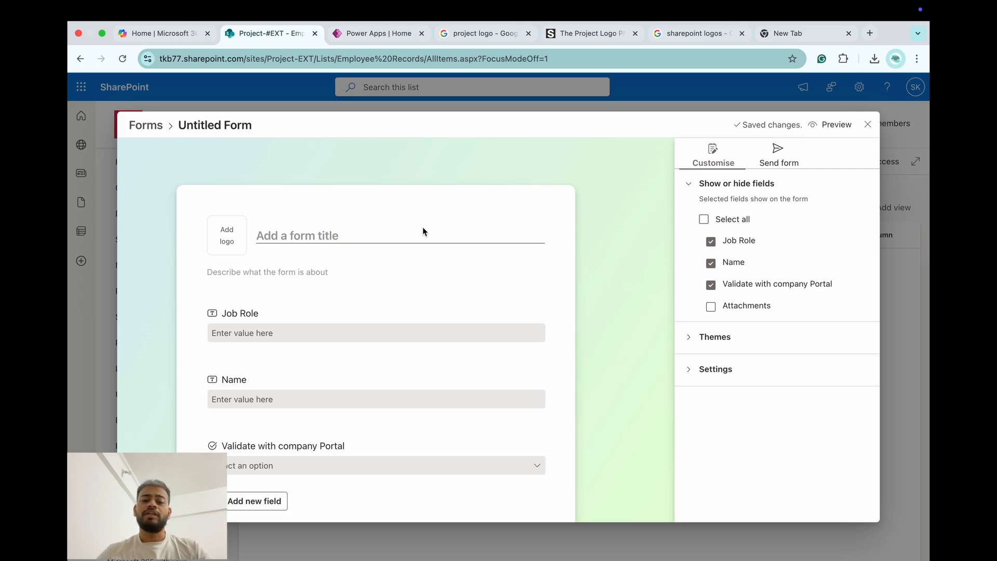
scroll(393, 343, down, 2)
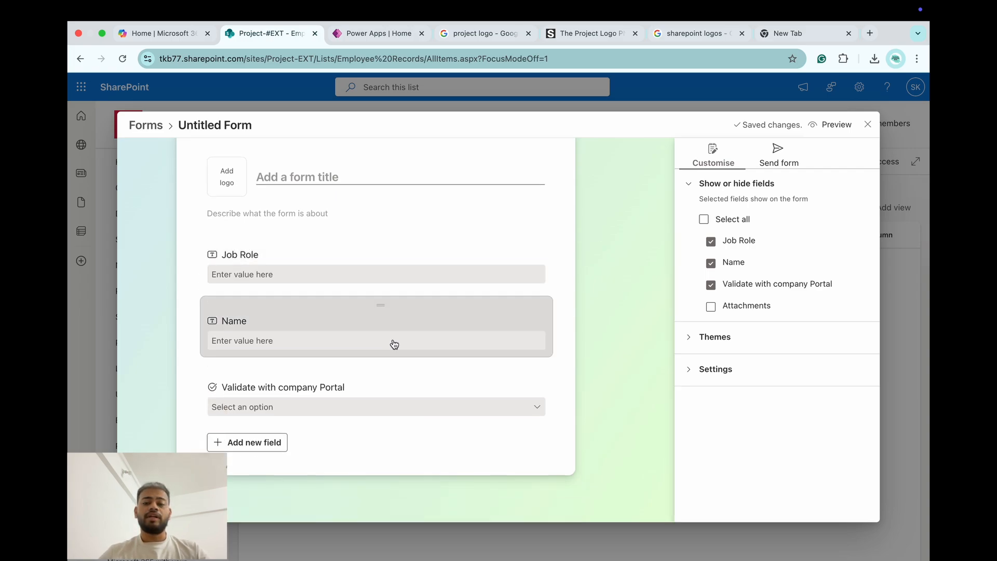
scroll(395, 344, up, 2)
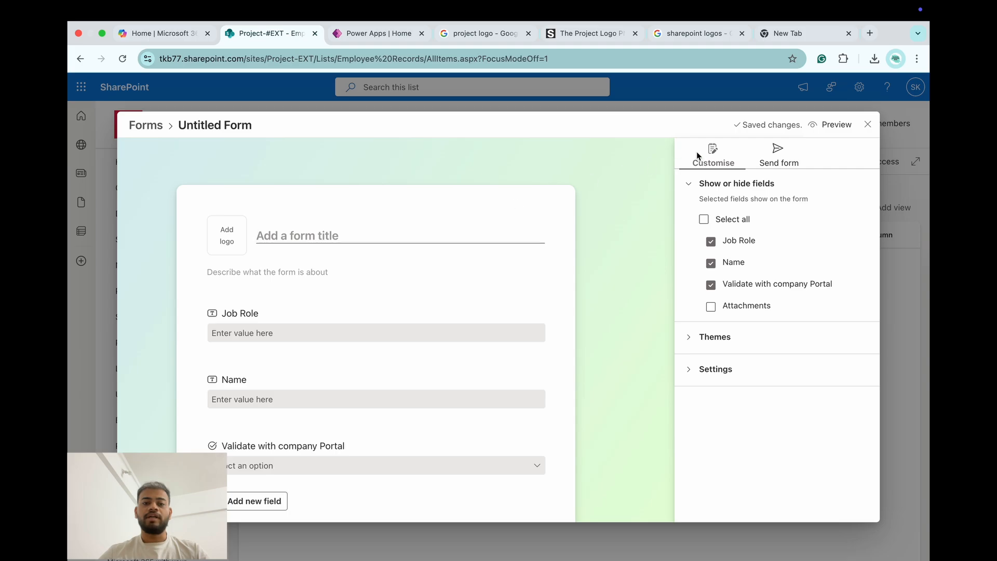
click(869, 131)
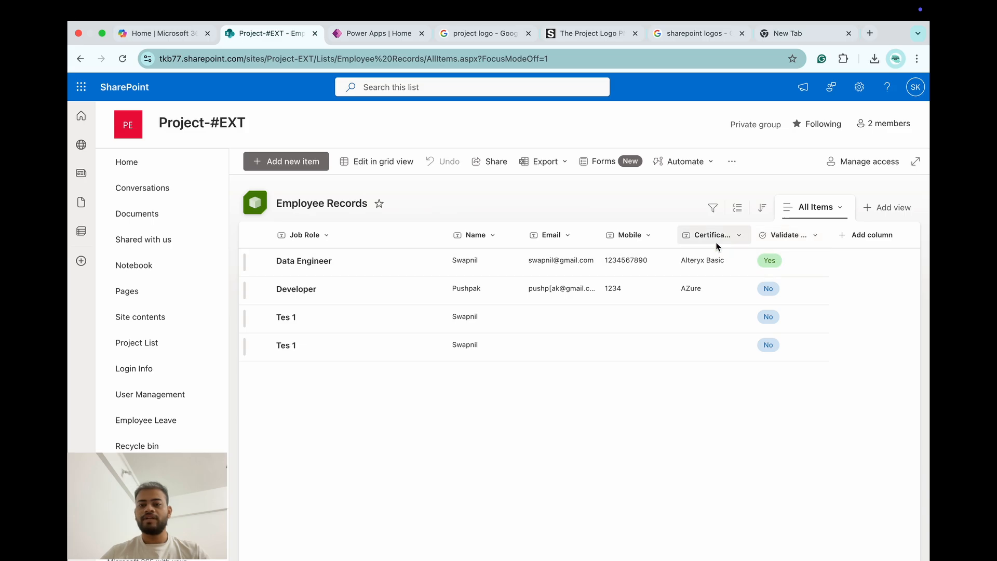
Reopen the untitled form for editing and show all available fields on it, including Attachments.
click(610, 164)
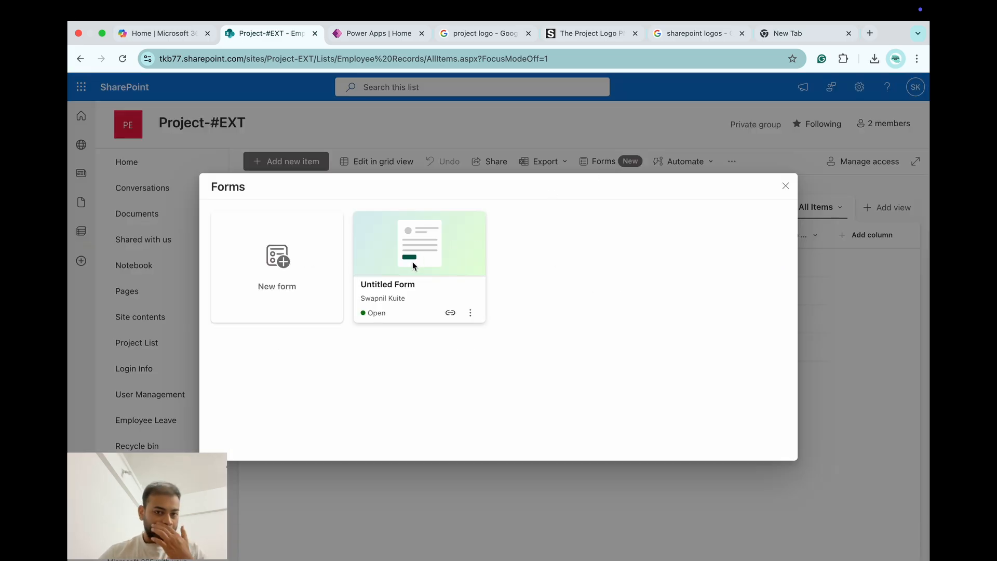
click(414, 266)
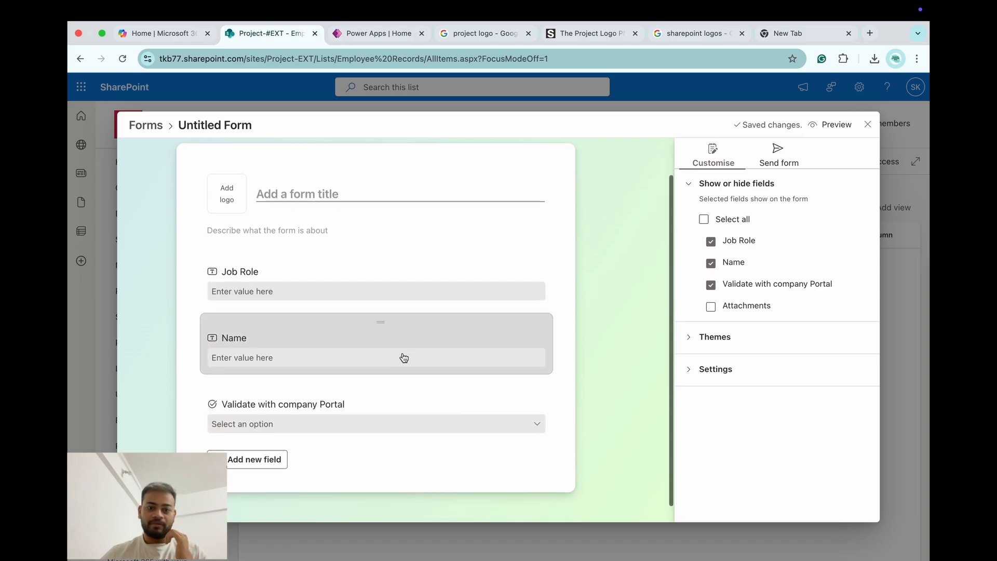
scroll(404, 357, down, 1)
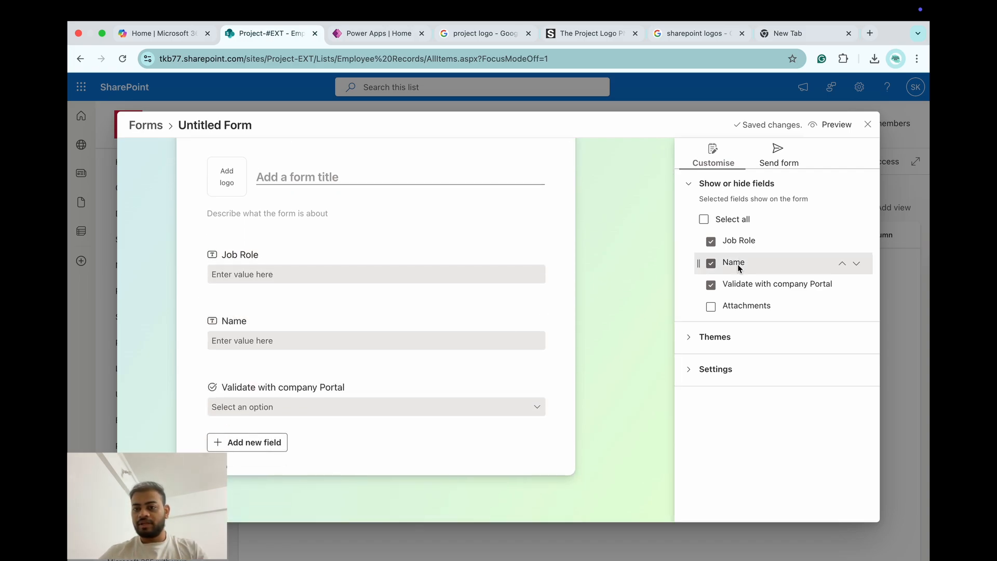
click(704, 219)
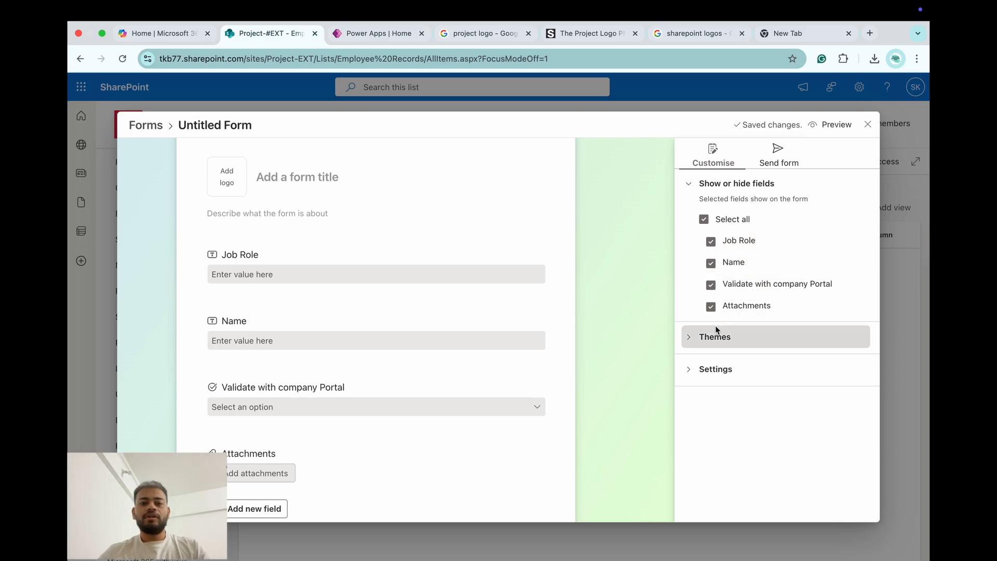
scroll(414, 328, down, 2)
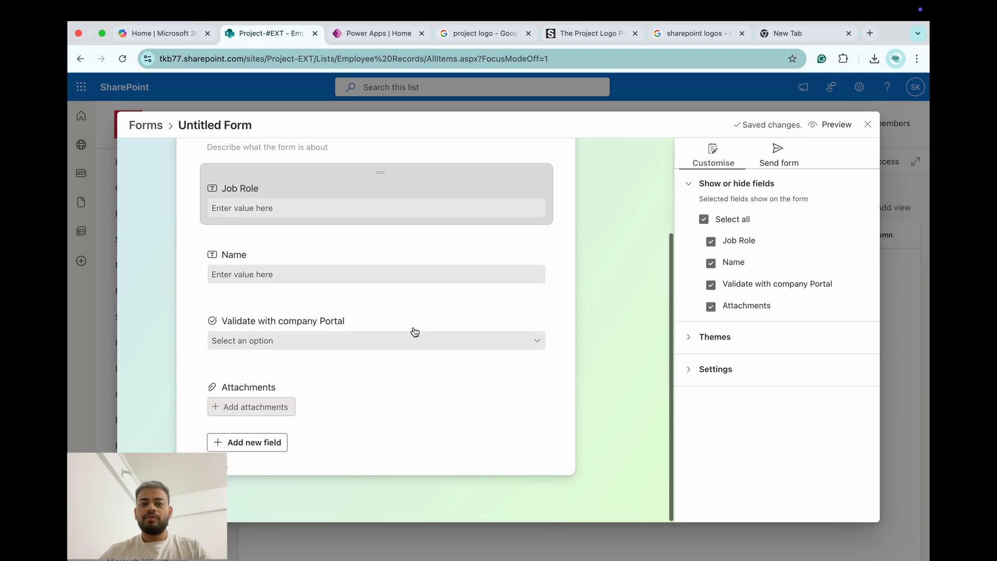
scroll(414, 332, up, 4)
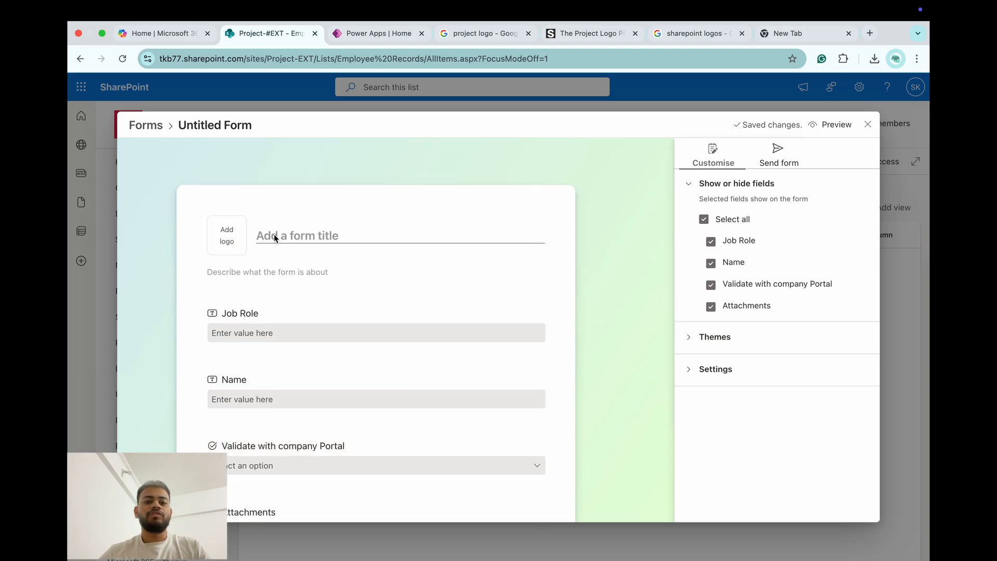
Add the image the-project-logo-6082FFB8D5-seeklogo.com.png from Downloads as the form's logo.
click(228, 235)
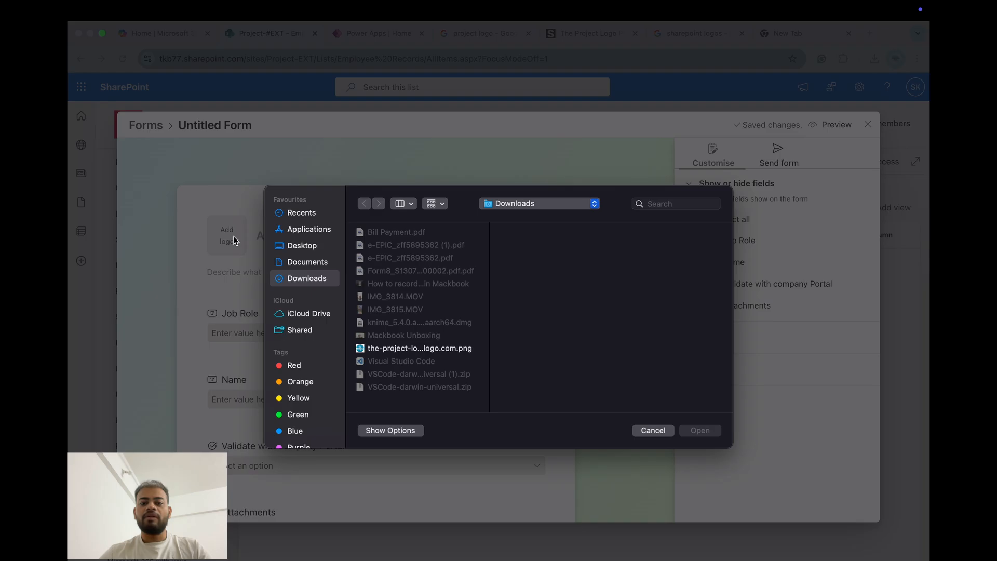
click(403, 353)
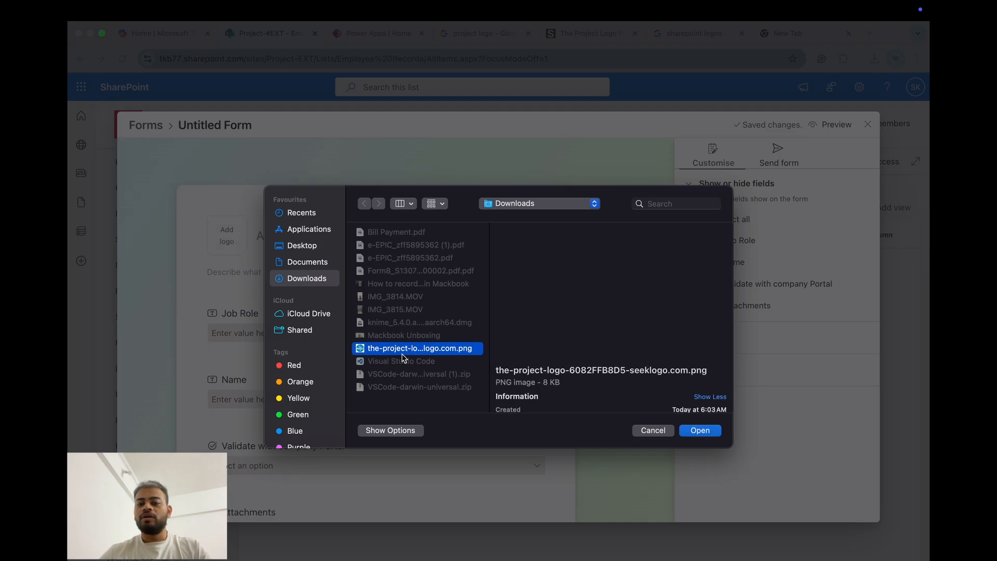
click(699, 430)
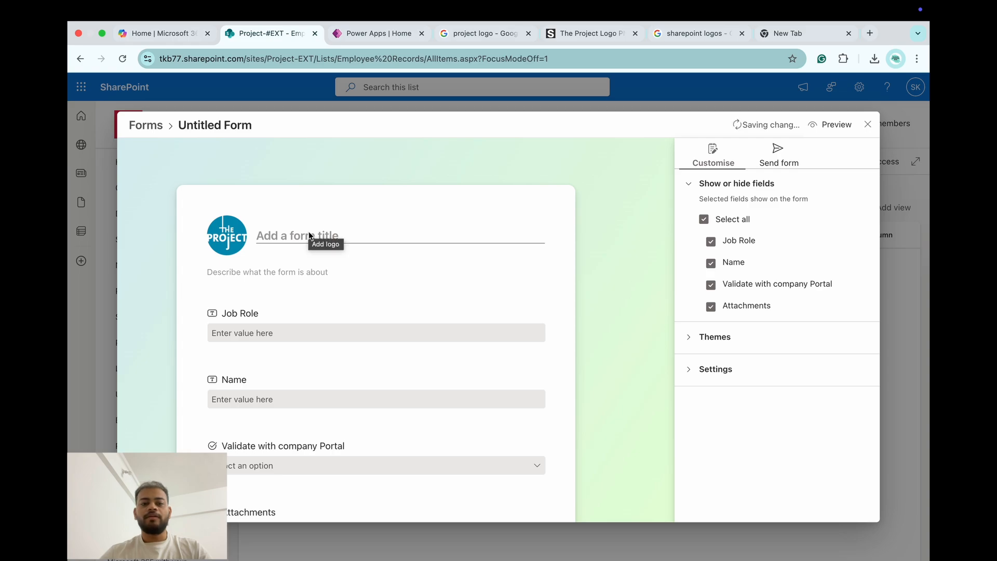
Set the form's title to "Please Submit Your Details".
click(309, 232)
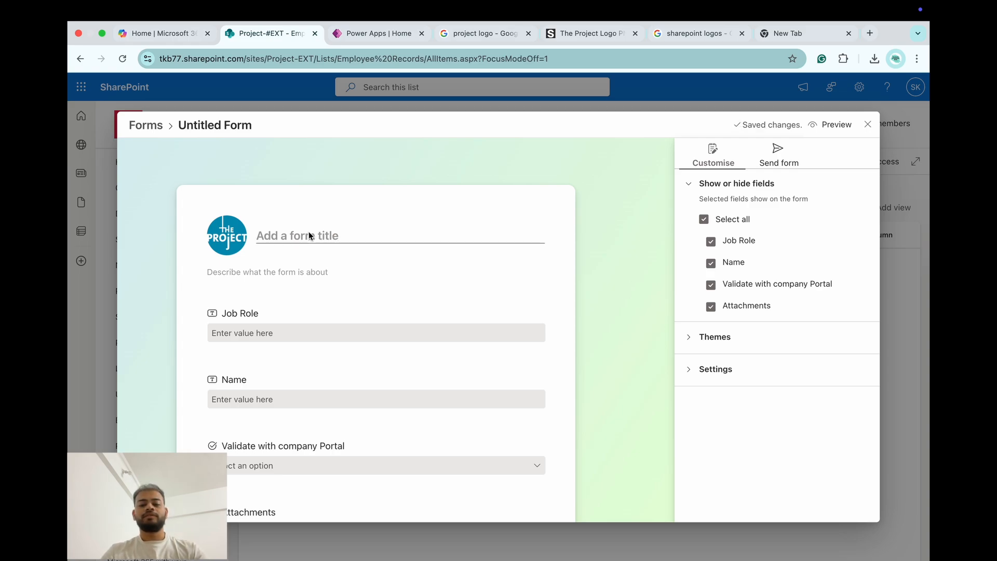
text(Please Submi)
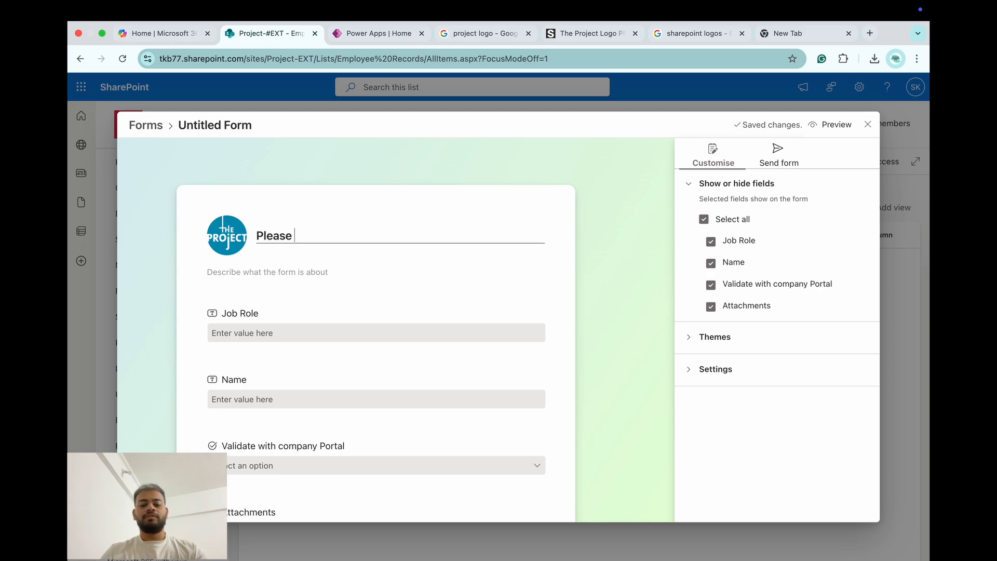
text(t )
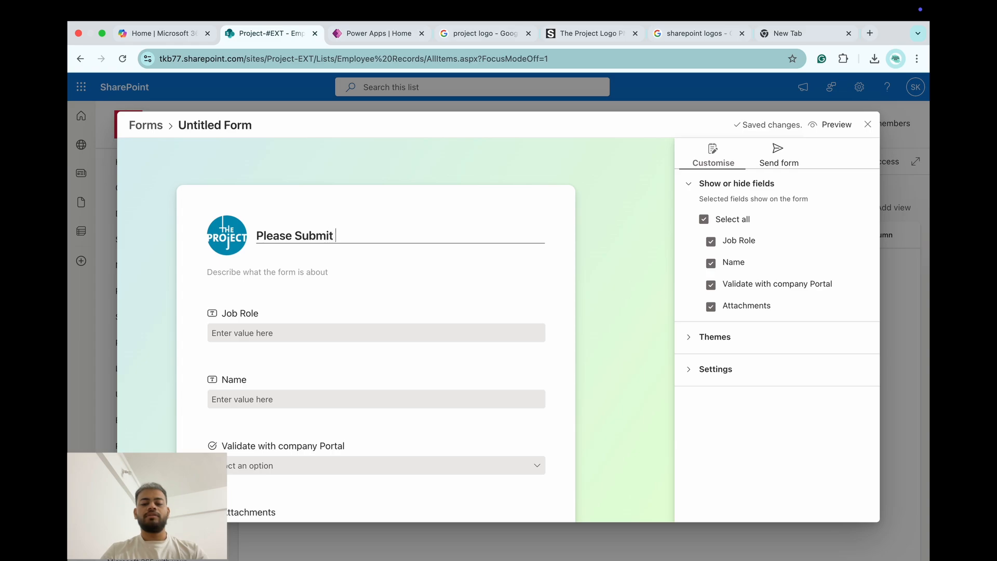
text(Your Details)
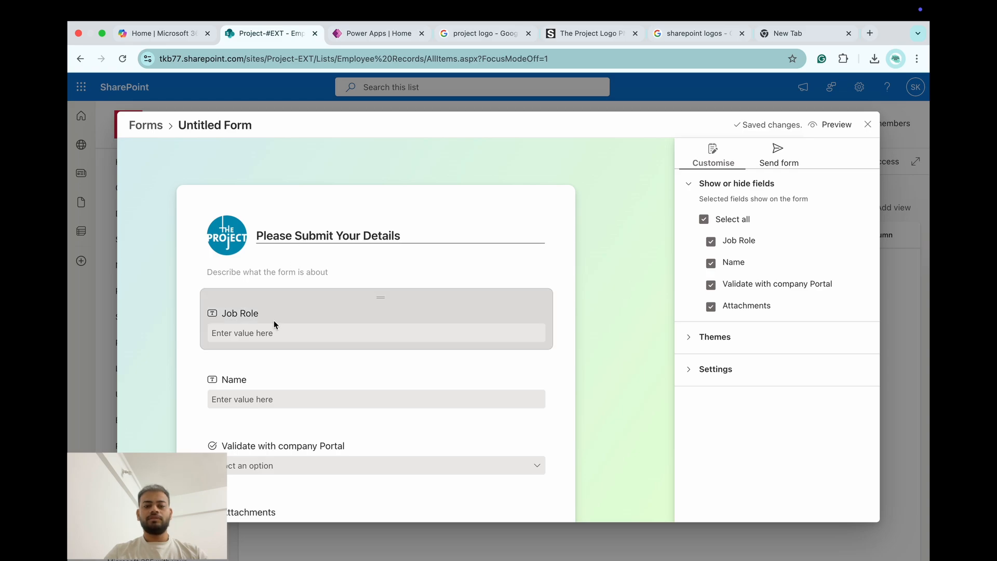
Enter "This is a mandatory form" as the form's description.
click(278, 272)
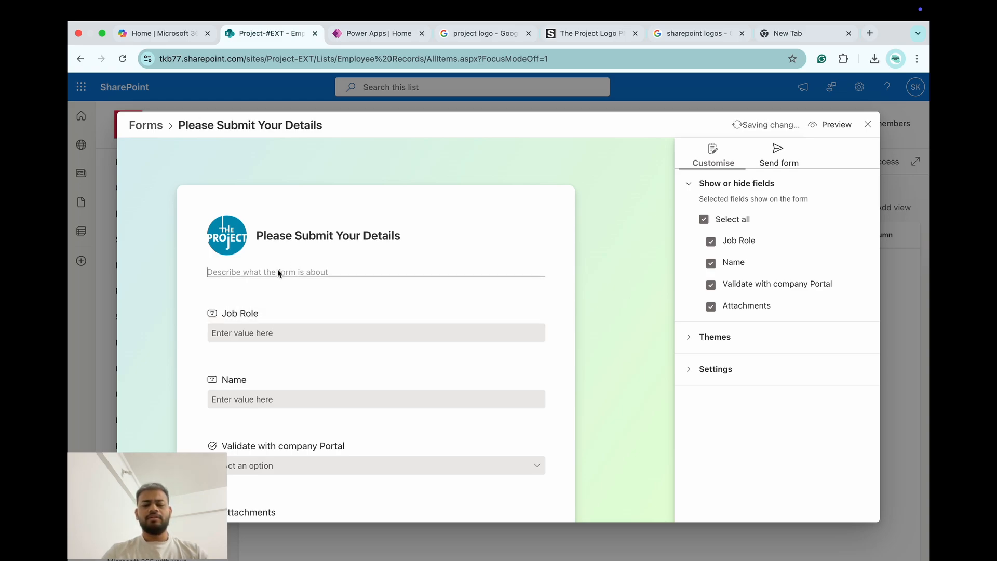
text(THis is a mandatory)
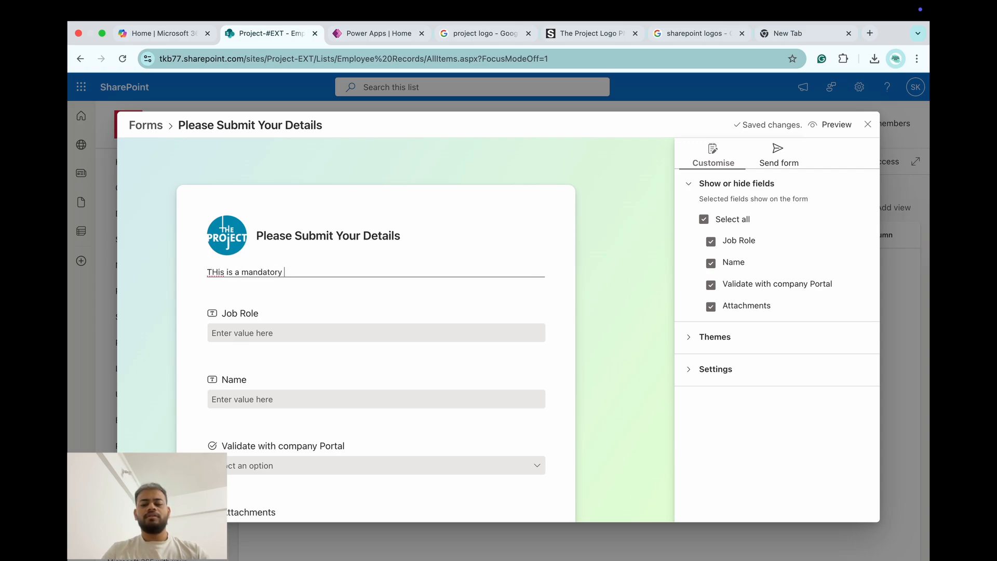
text( form)
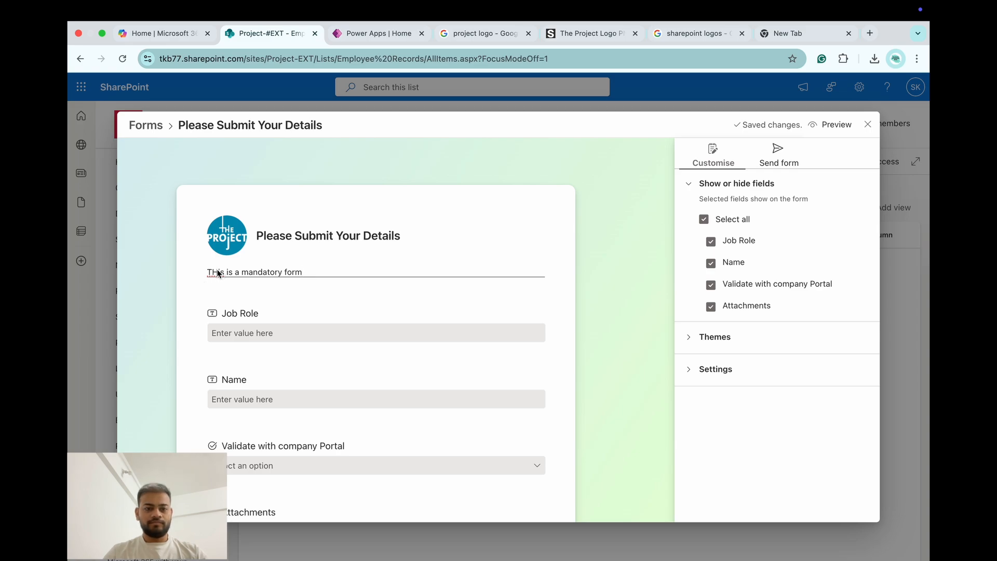
key(BackSpace)
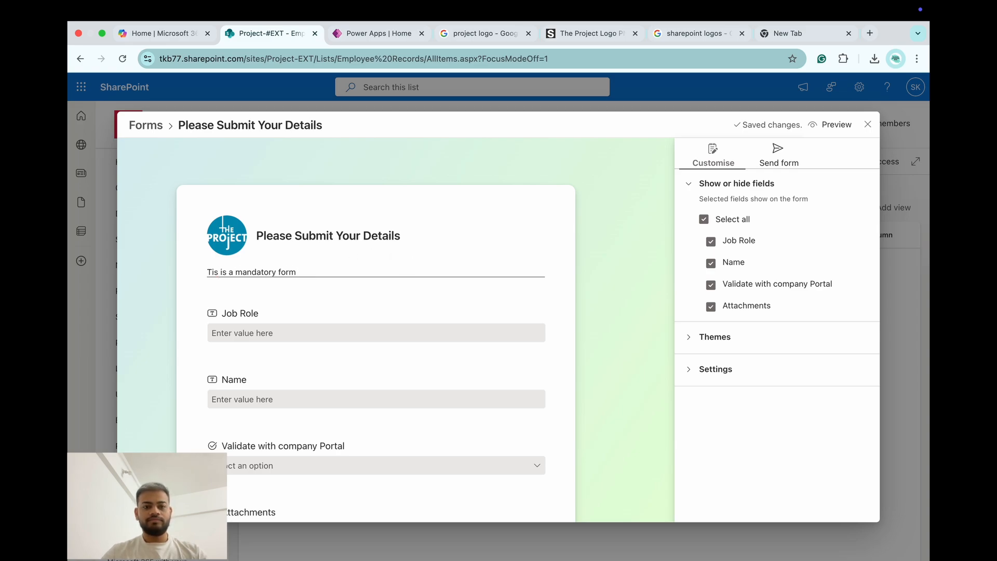
text(h)
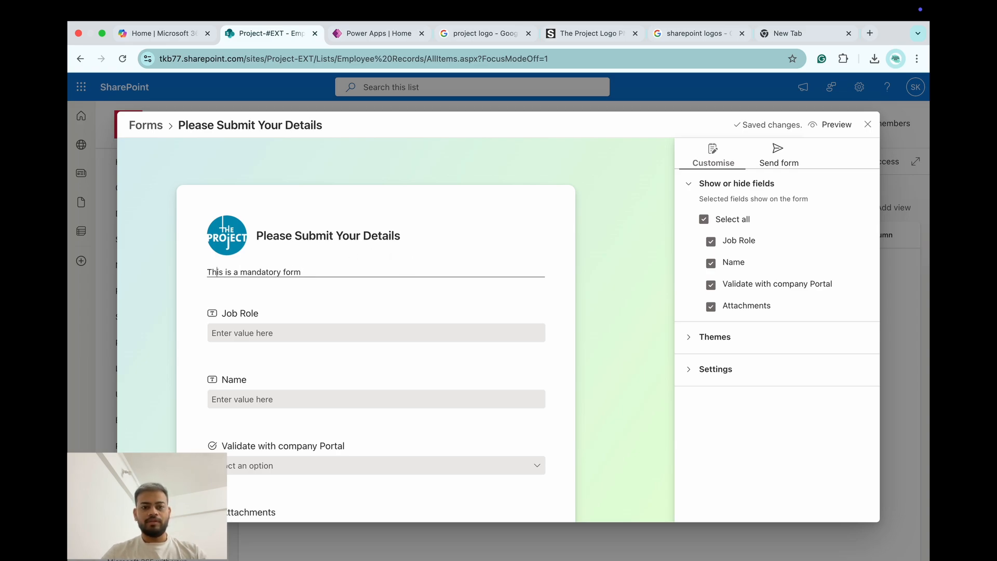
Rename the form's Job Role field to "Job Role / Title".
click(322, 317)
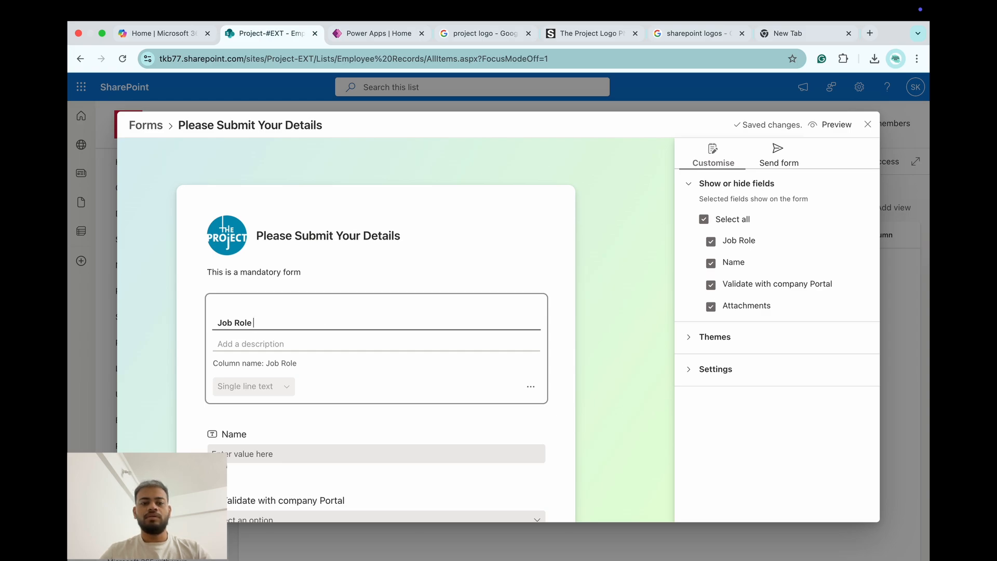
text(/)
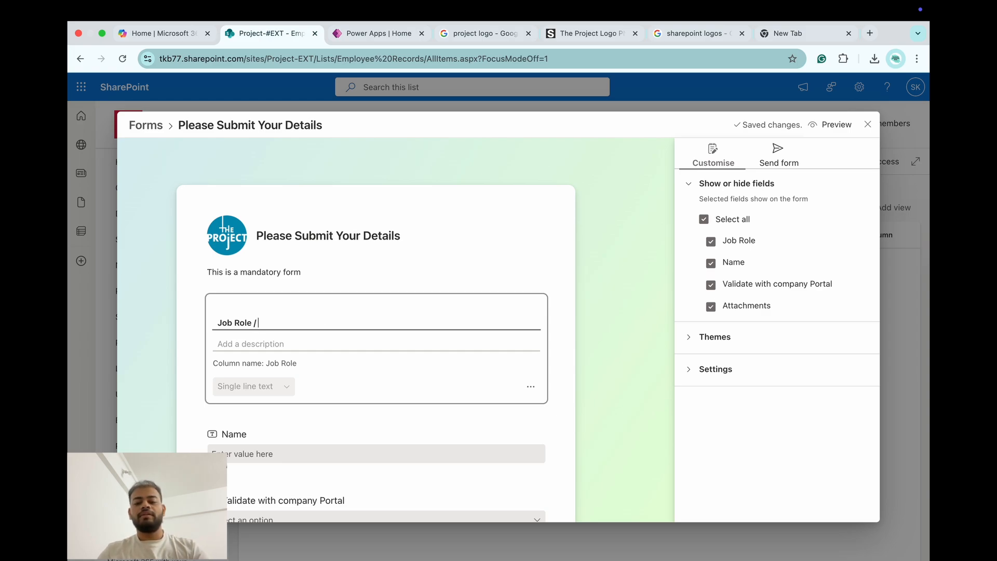
text( Title)
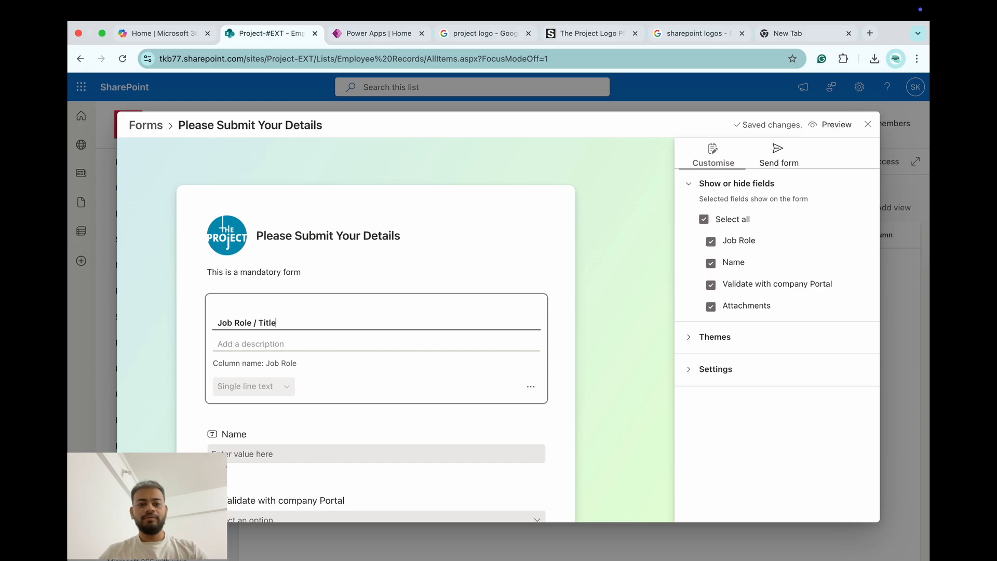
scroll(358, 322, down, 1)
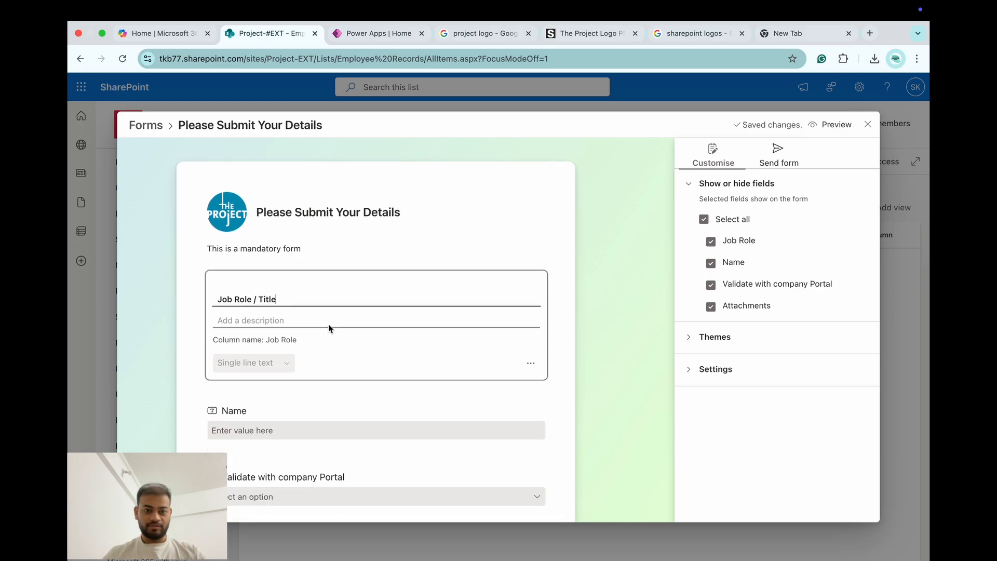
click(329, 327)
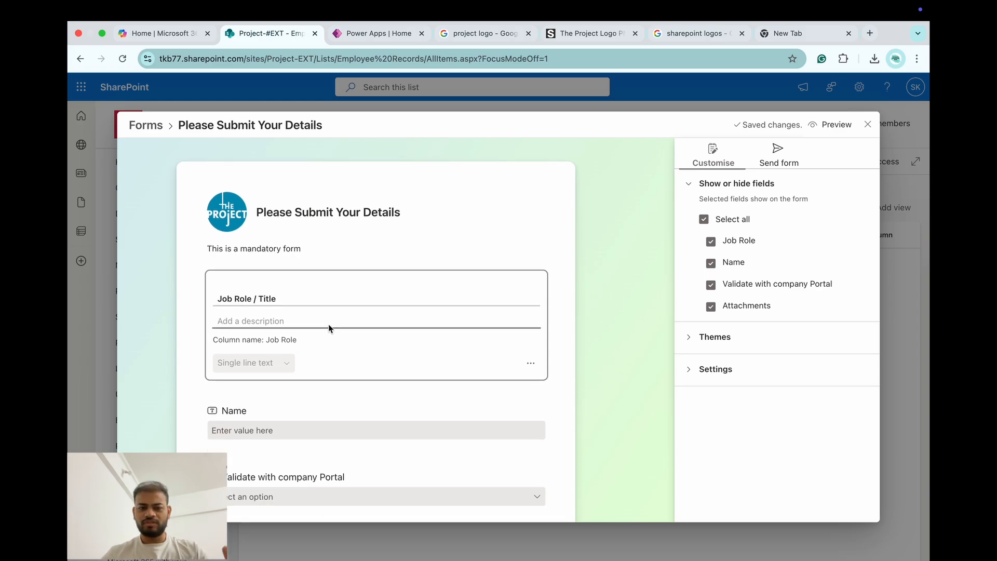
Add a new single line text field titled "Mobile Number" at the end of the form.
scroll(367, 345, down, 3)
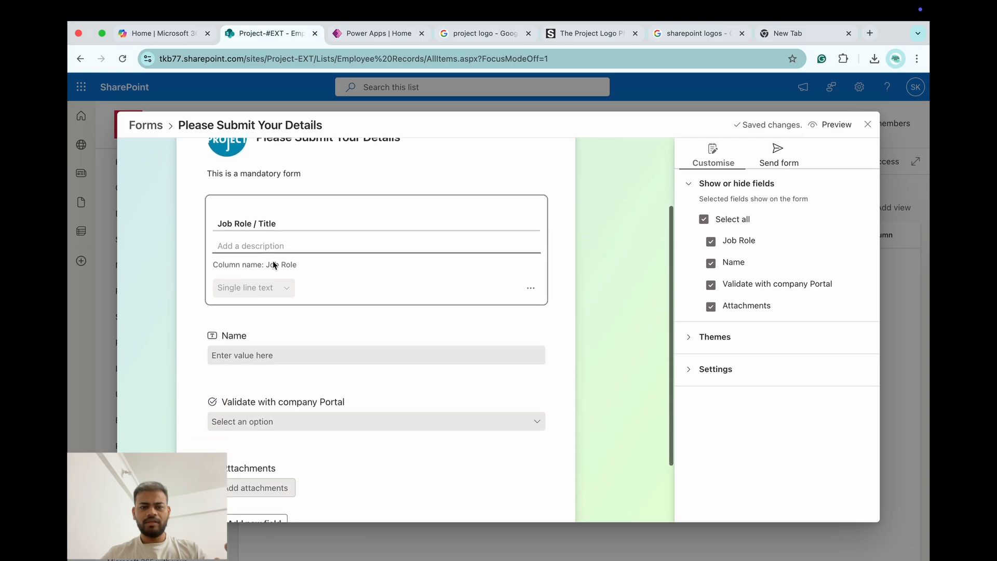
scroll(356, 318, down, 2)
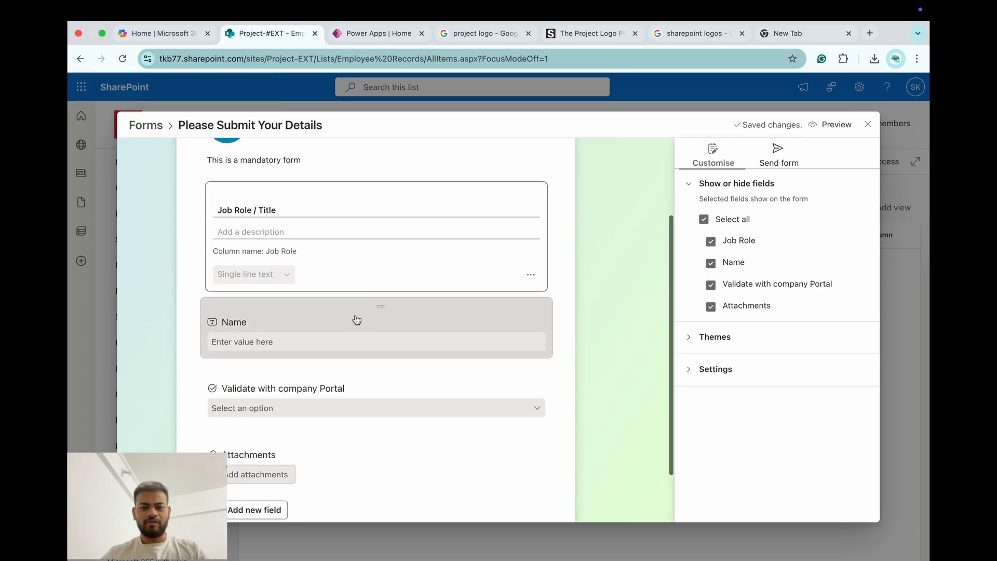
scroll(361, 325, down, 1)
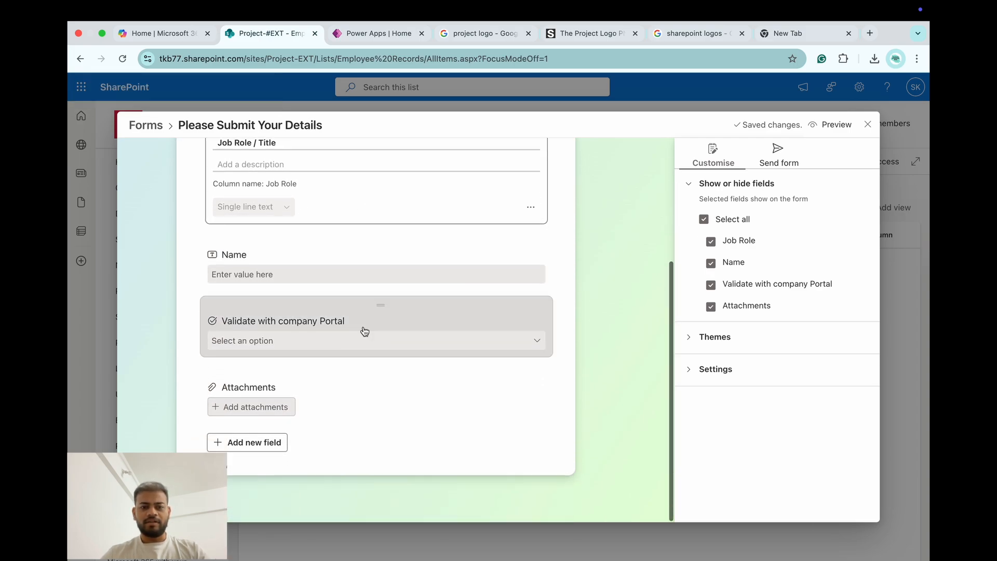
click(284, 444)
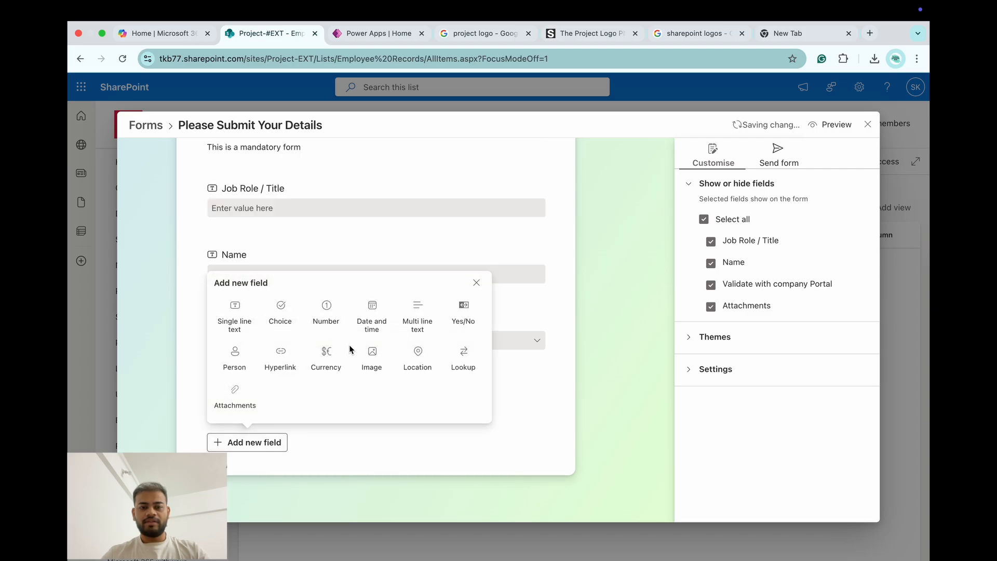
click(254, 314)
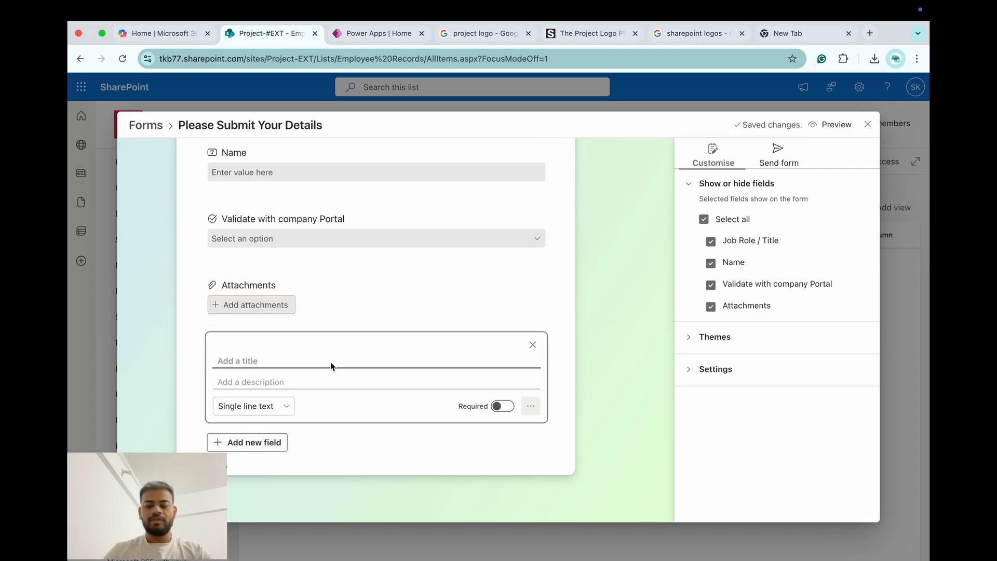
text(MObile Number)
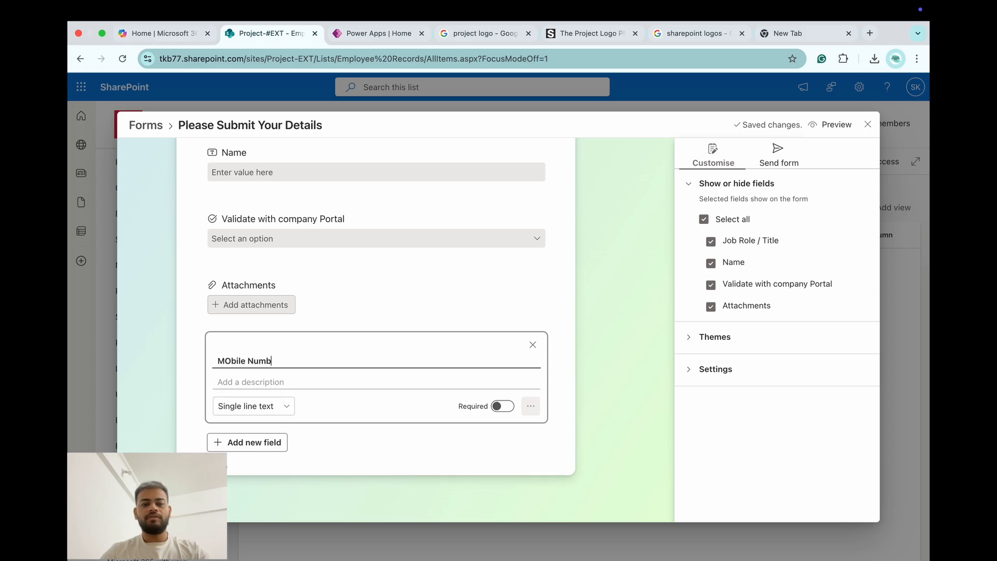
key(BackSpace)
key(BackSpace)
key(BackSpace)
key(BackSpace)
key(BackSpace)
key(BackSpace)
key(BackSpace)
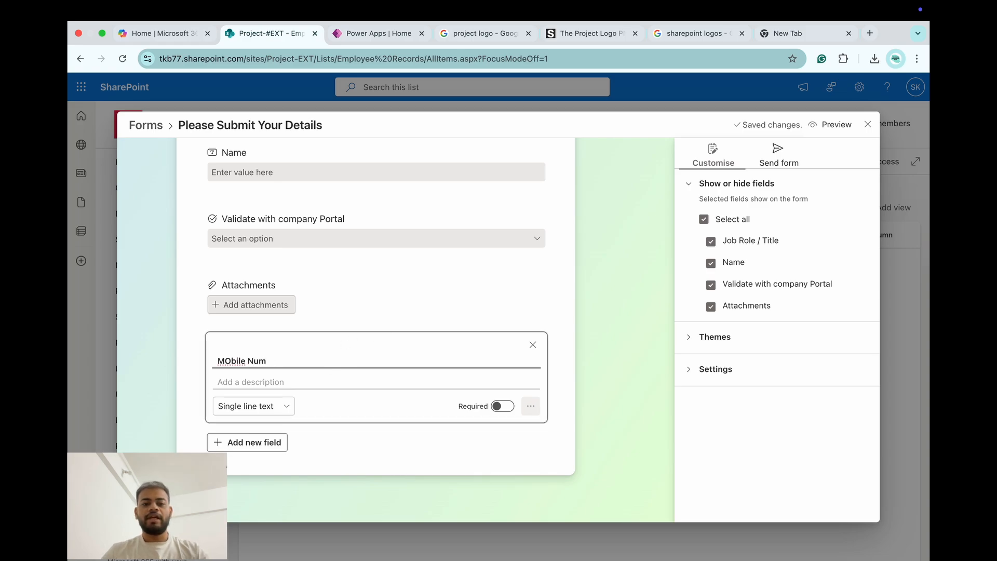
key(BackSpace)
key(BackSpace)
key(BackSpace)
key(BackSpace)
key(BackSpace)
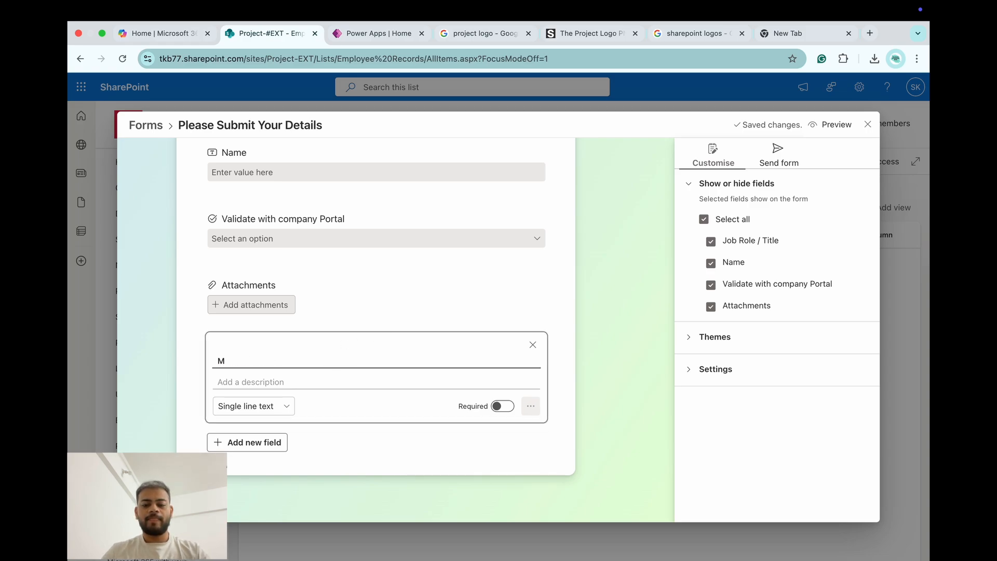
text(obile Nu)
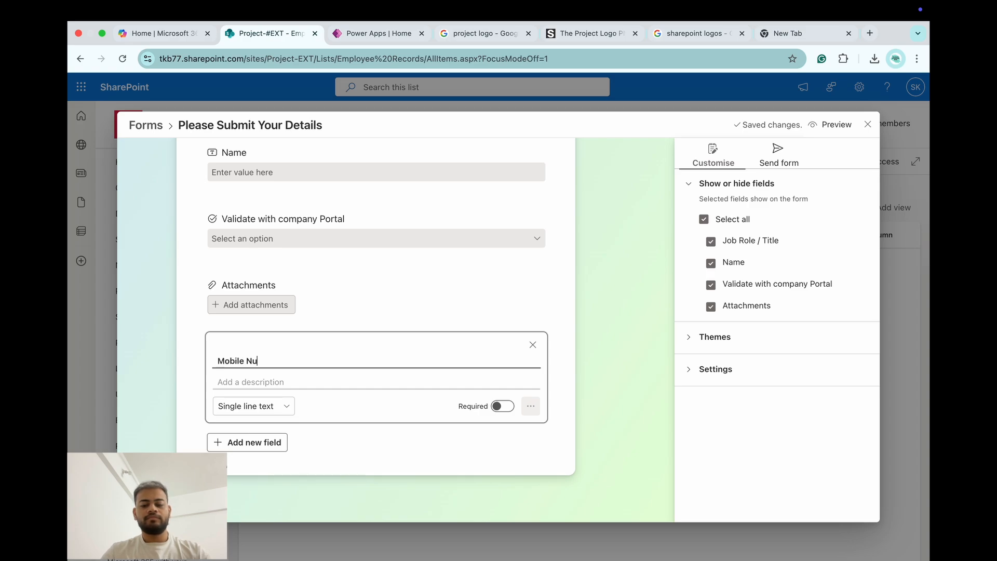
text(mber)
Give the Mobile Number field the description "Please provide current mobile number" and make it required.
click(258, 389)
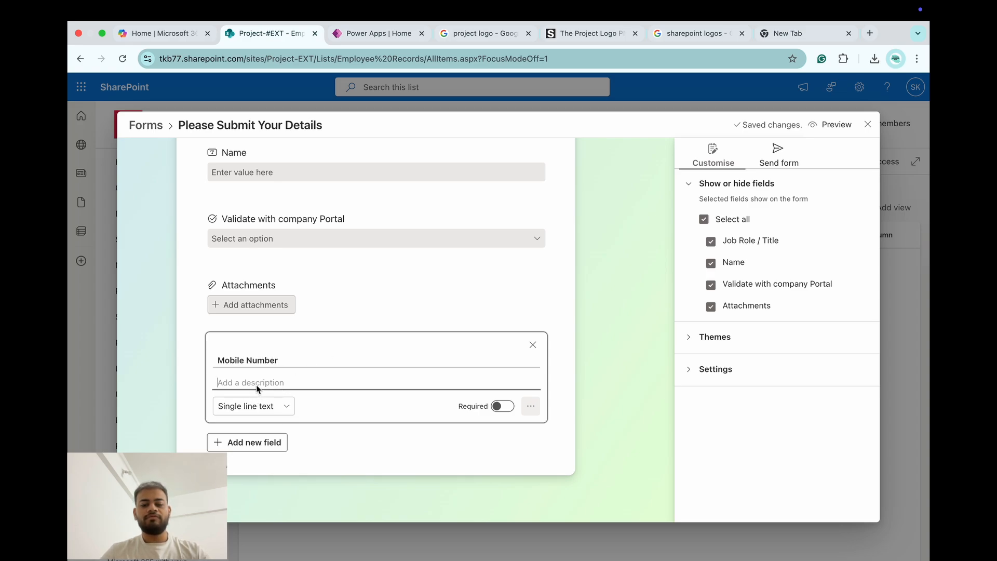
text(Plea)
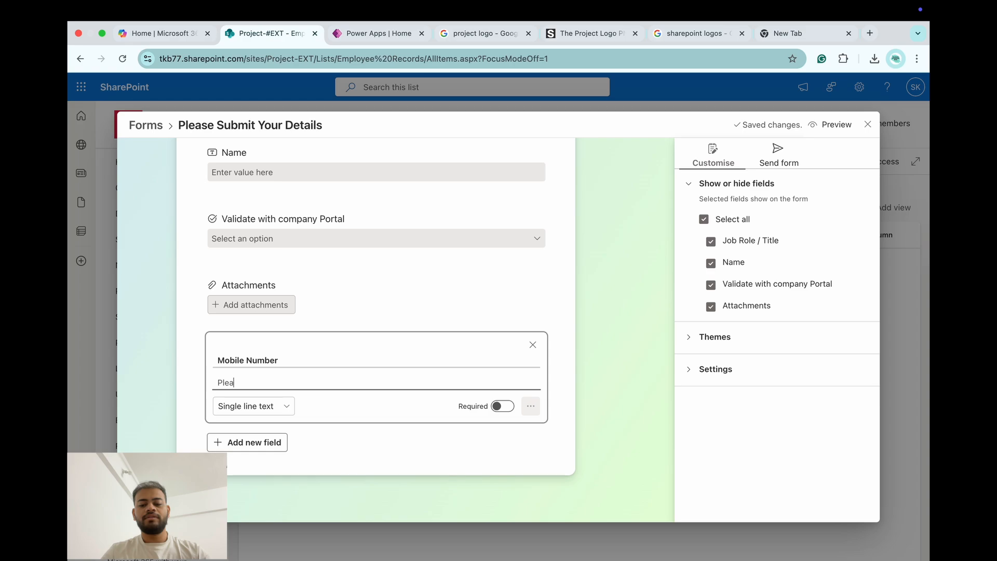
text(se provide)
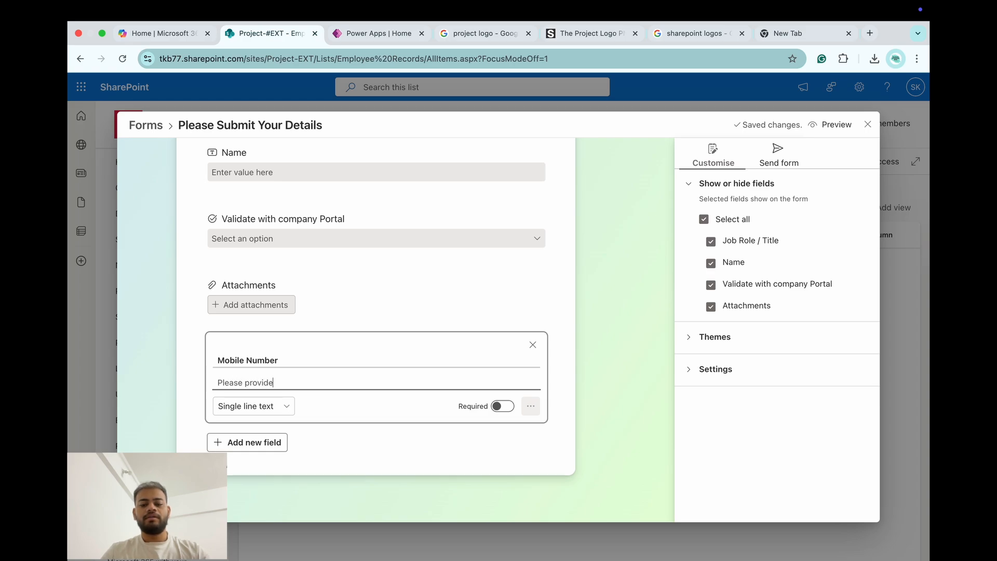
text( current)
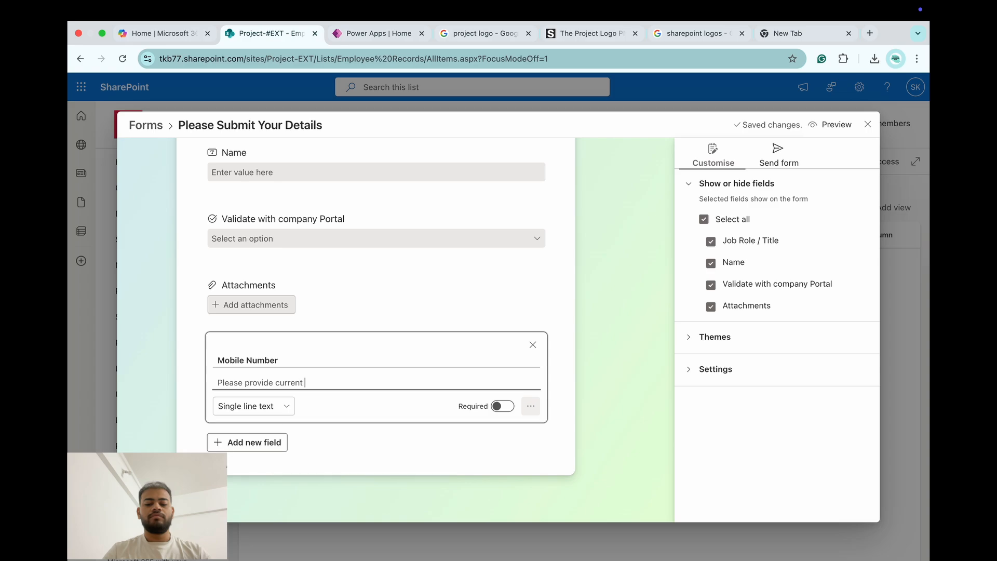
text( mobi)
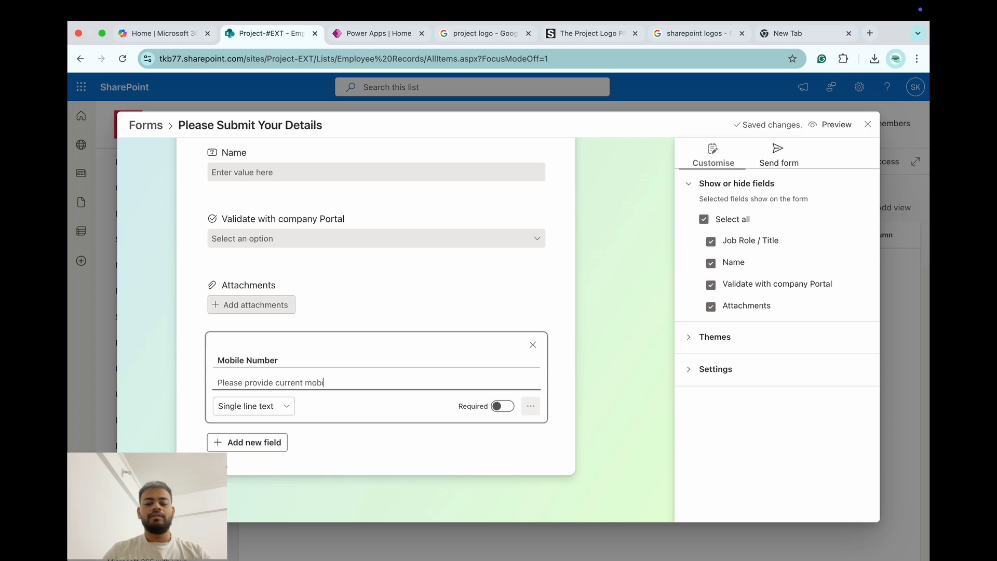
text(le number)
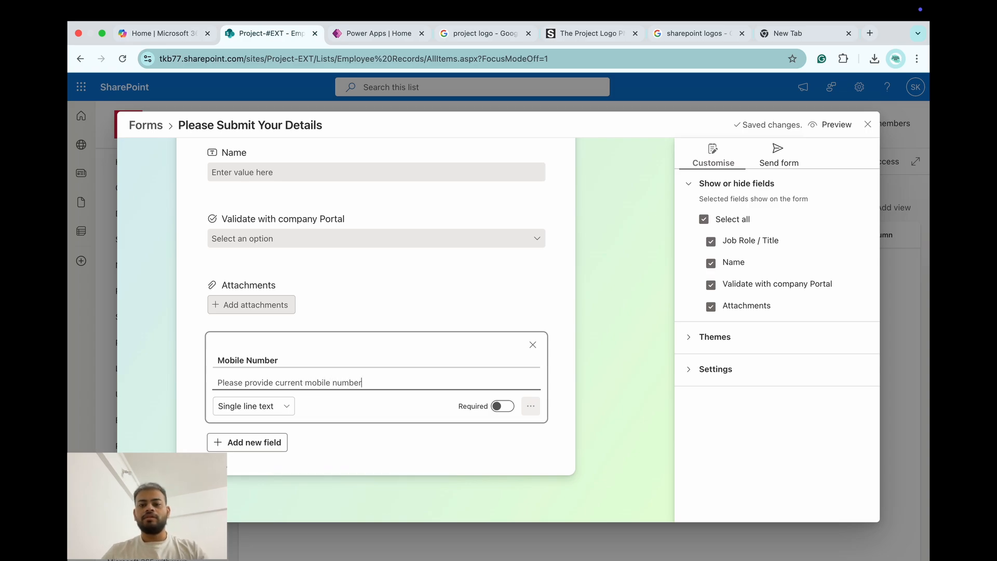
click(502, 407)
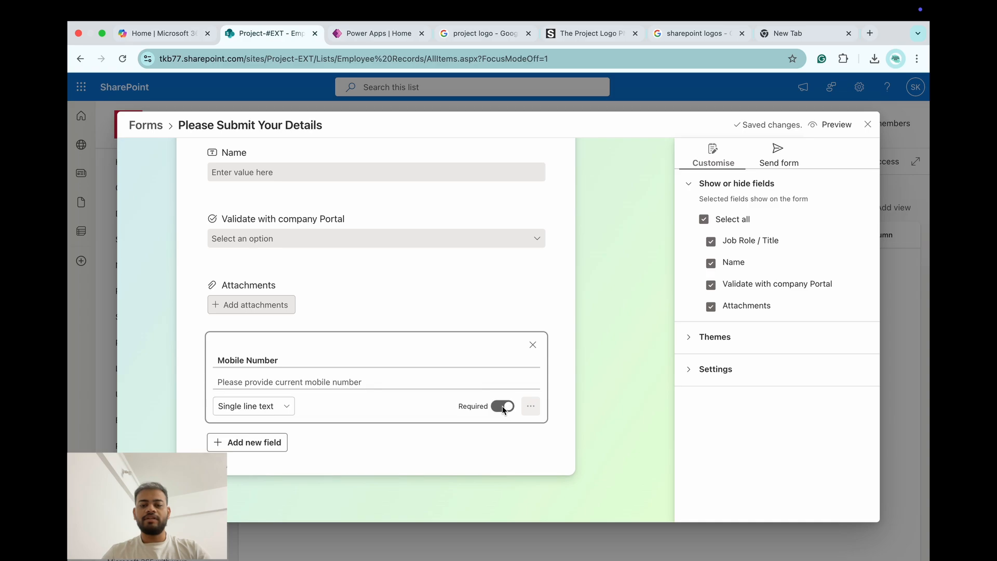
click(494, 441)
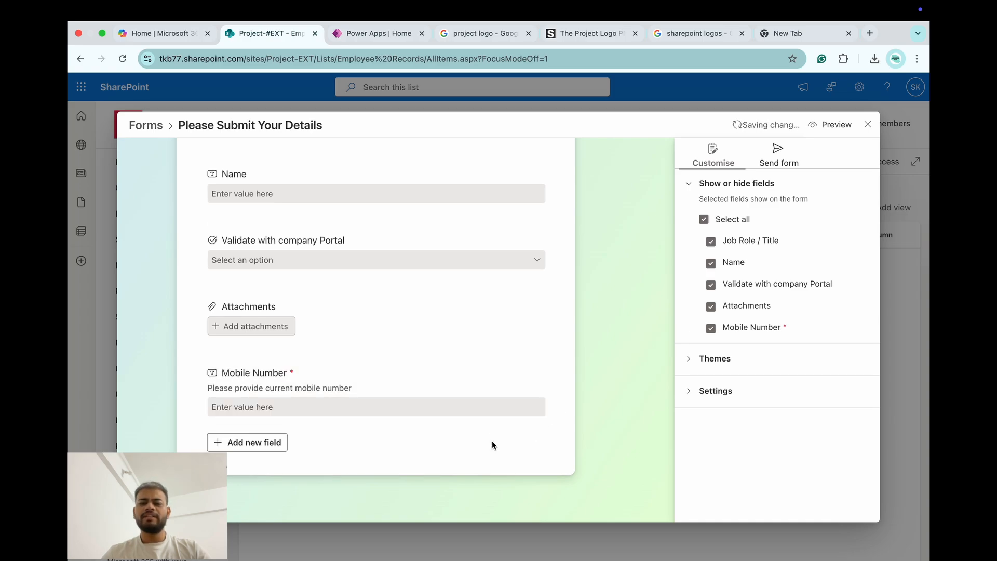
Try several preset themes on the form and apply the orange-to-pink one.
scroll(532, 429, up, 3)
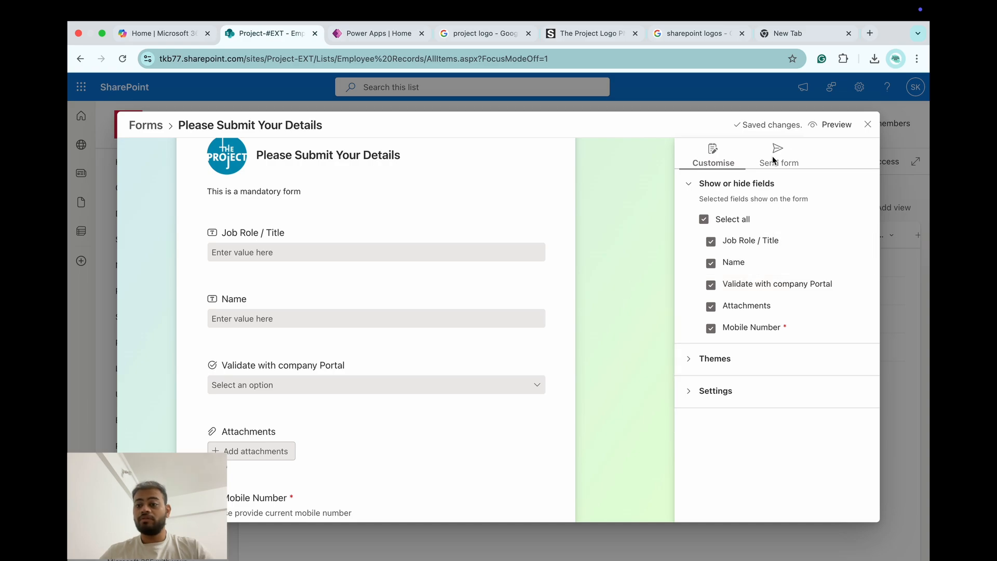
click(734, 368)
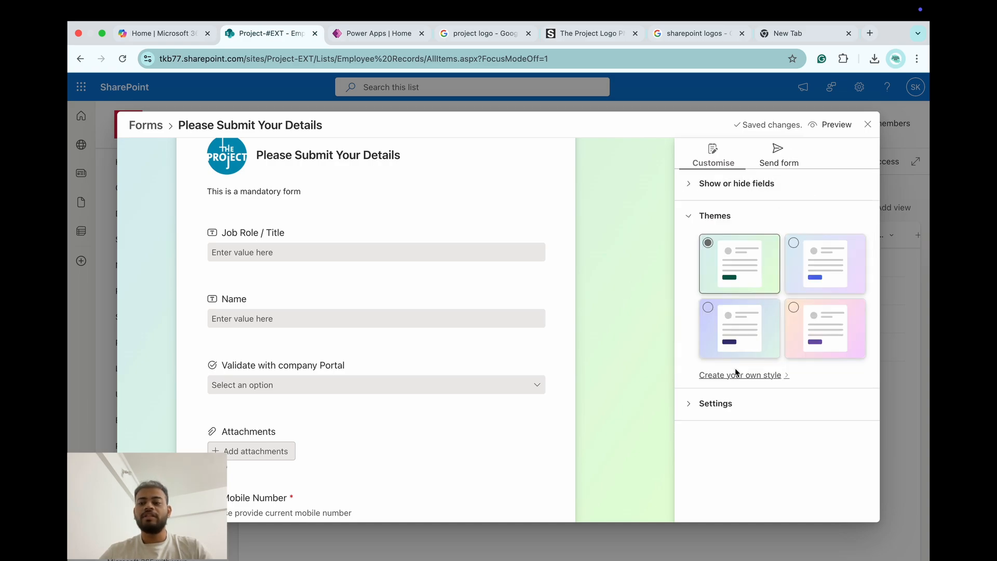
click(798, 324)
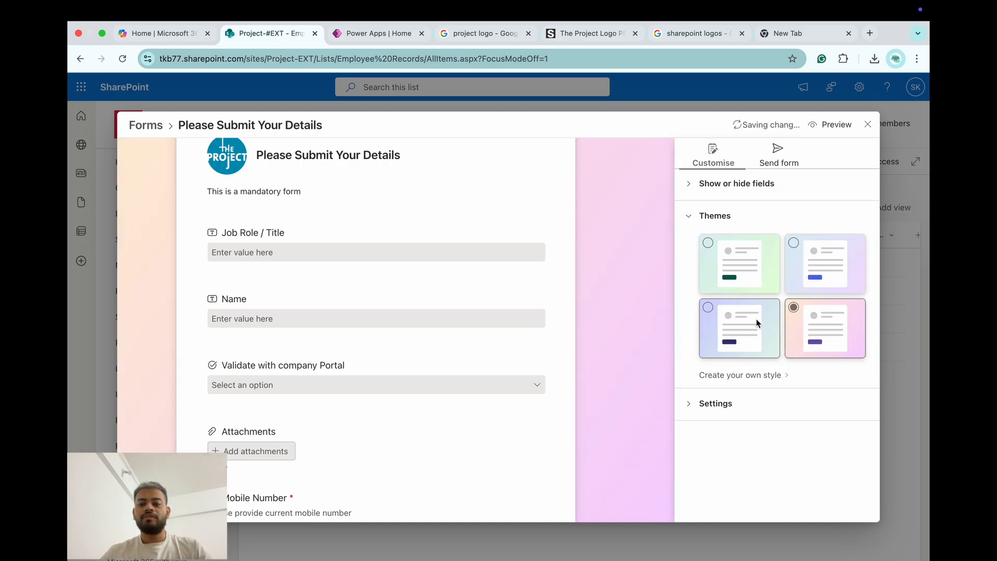
click(756, 319)
click(816, 316)
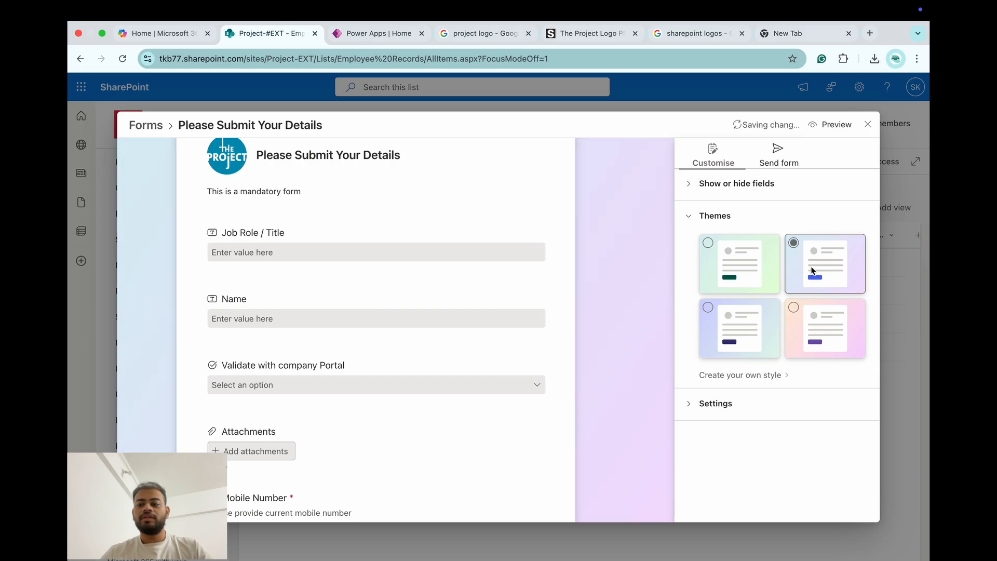
Create a custom style for the form using the pink-to-light-blue gradient background.
click(780, 376)
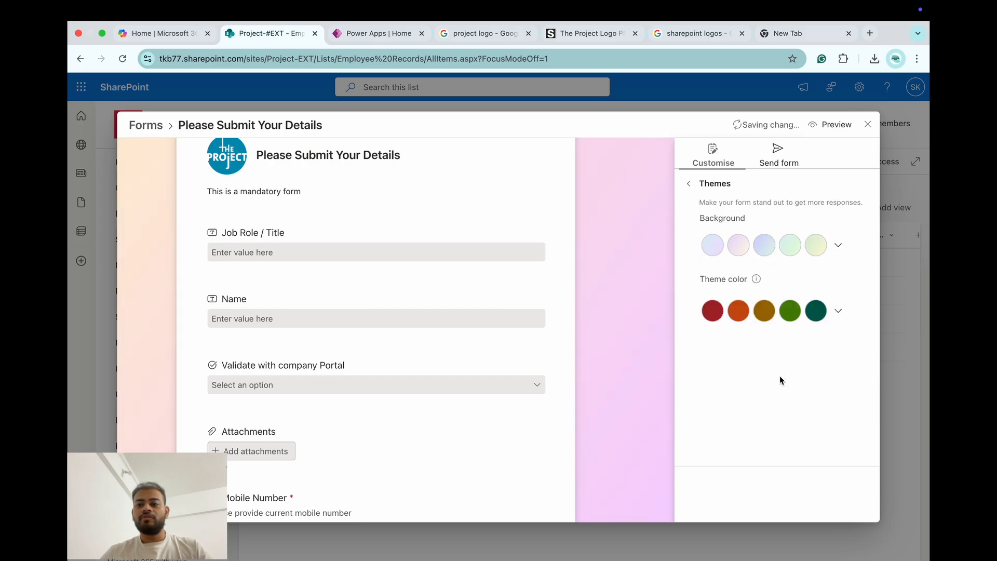
click(838, 246)
click(739, 280)
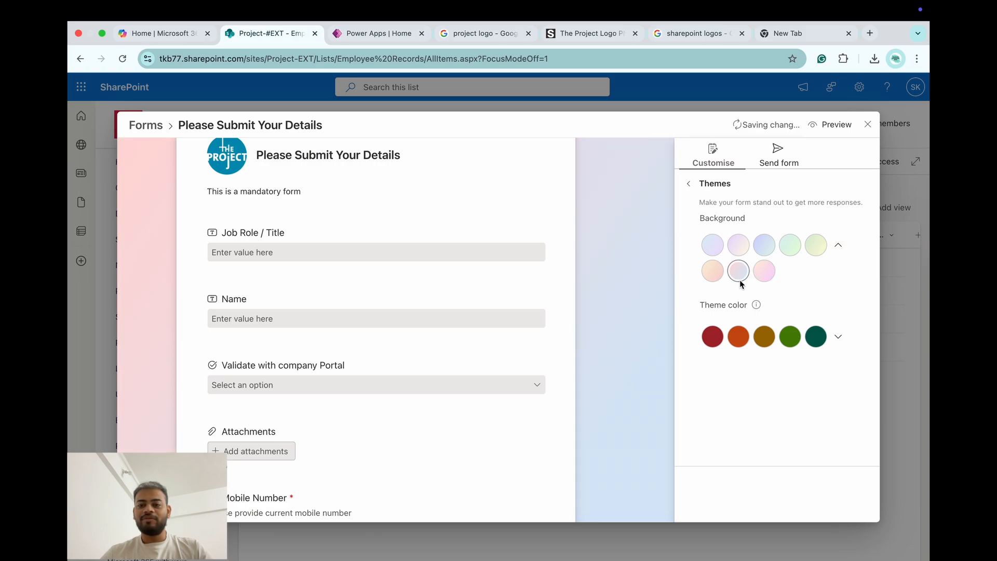
click(694, 184)
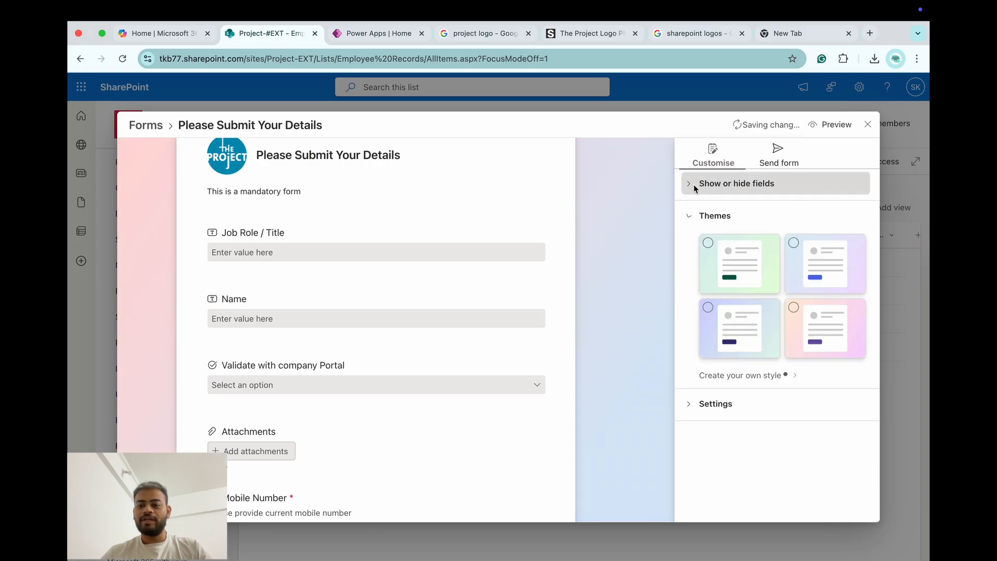
Turn on Notify me for the form and enable a start date for accepting responses.
click(695, 403)
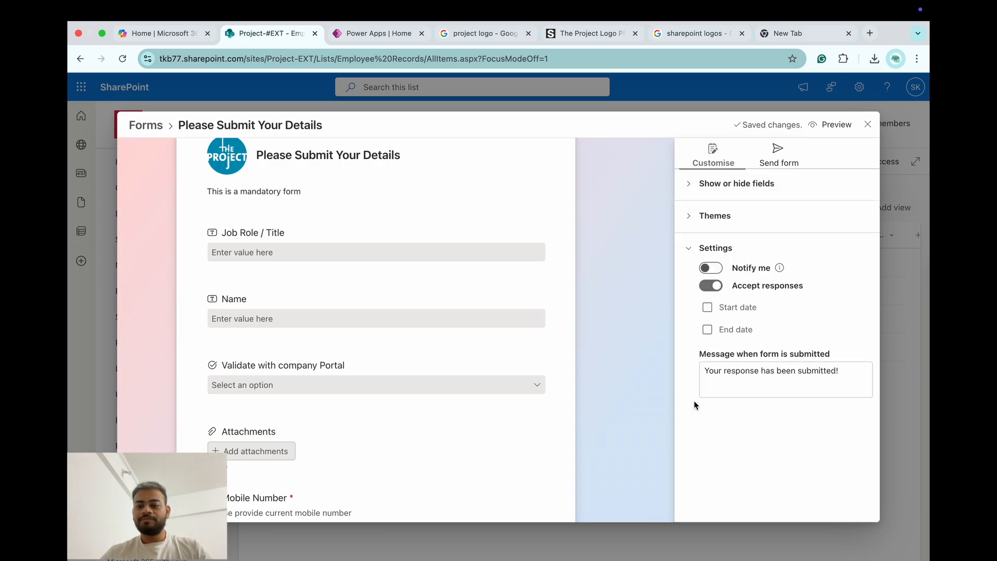
click(721, 270)
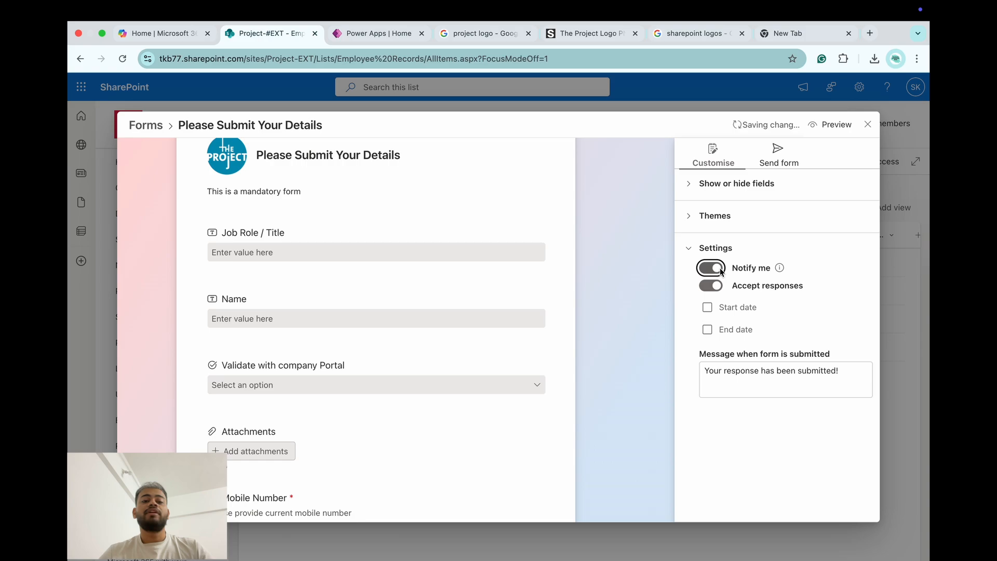
click(709, 308)
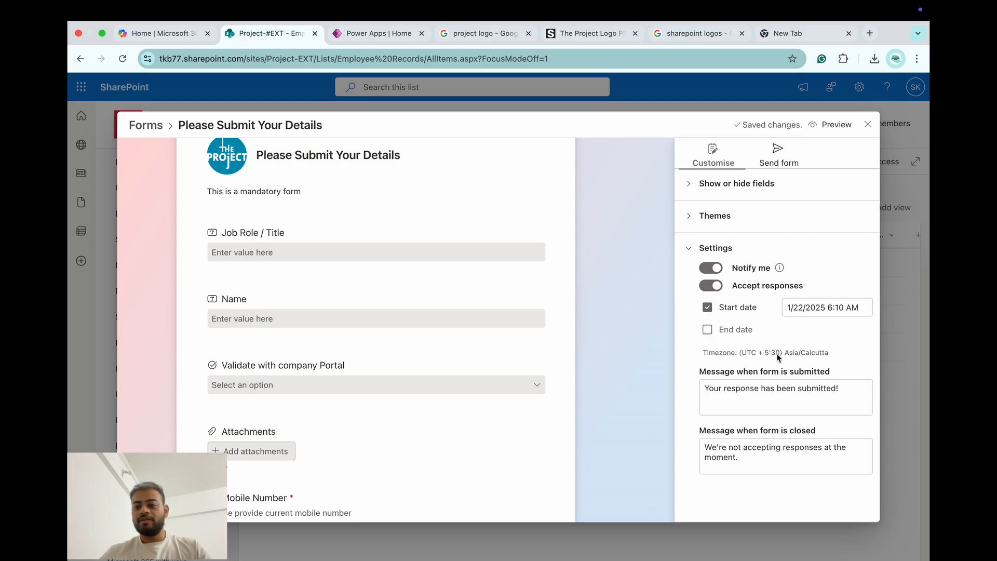
click(753, 401)
click(770, 456)
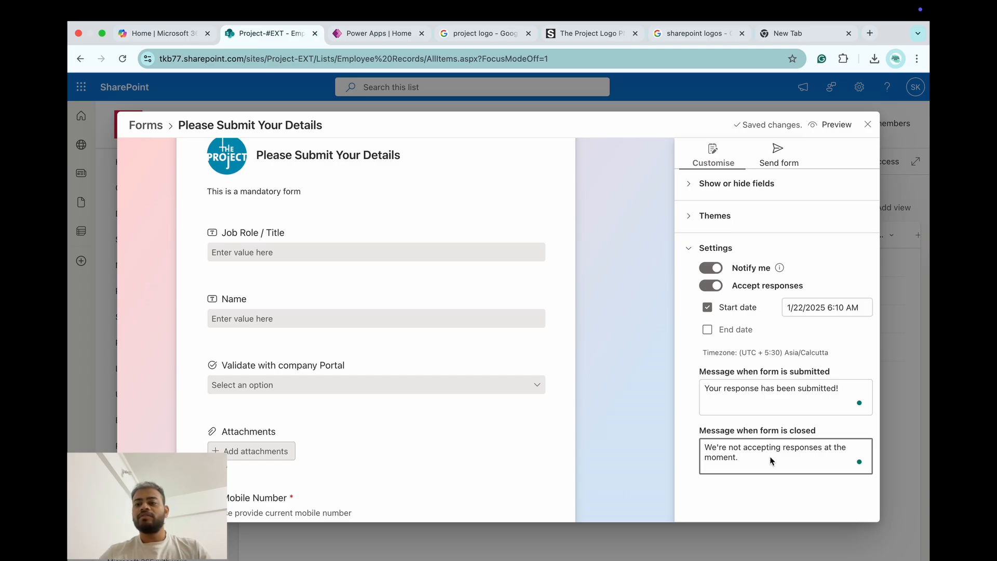
Preview the finished form and look through its fields from top to bottom.
click(837, 131)
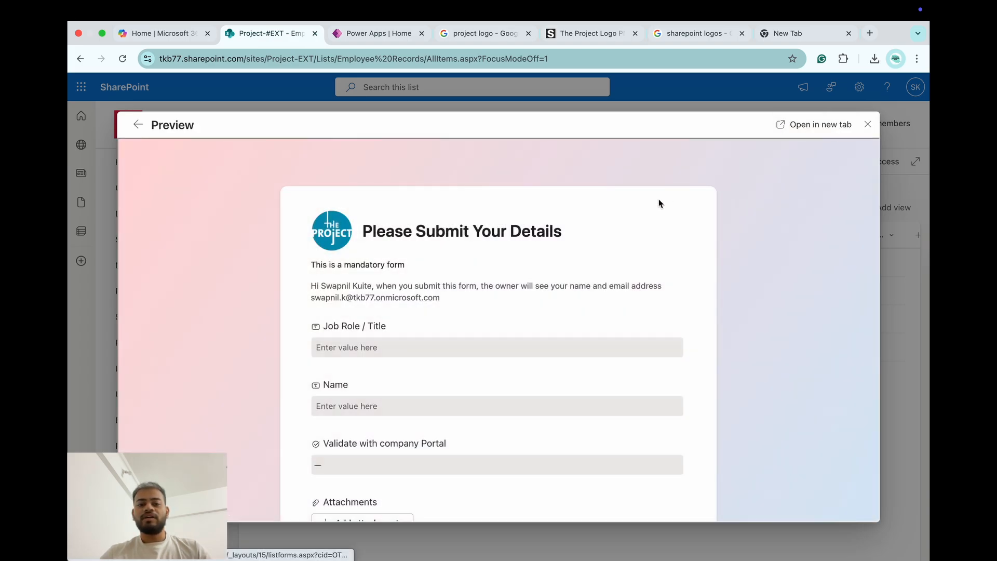
scroll(596, 323, down, 5)
scroll(596, 323, up, 5)
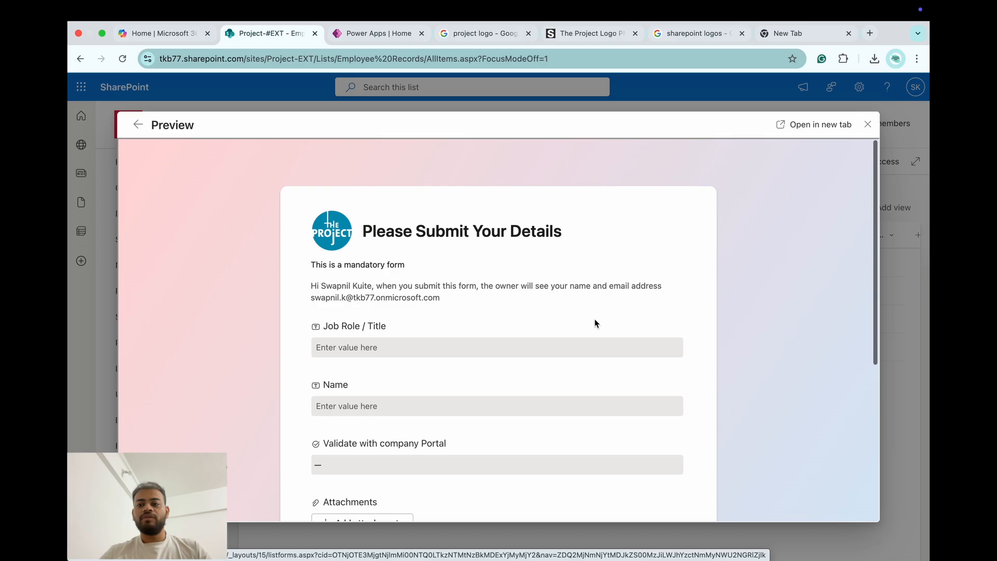
Close the preview, reopen the Please Submit Your Details form from the list's forms and copy its sharing link.
click(866, 125)
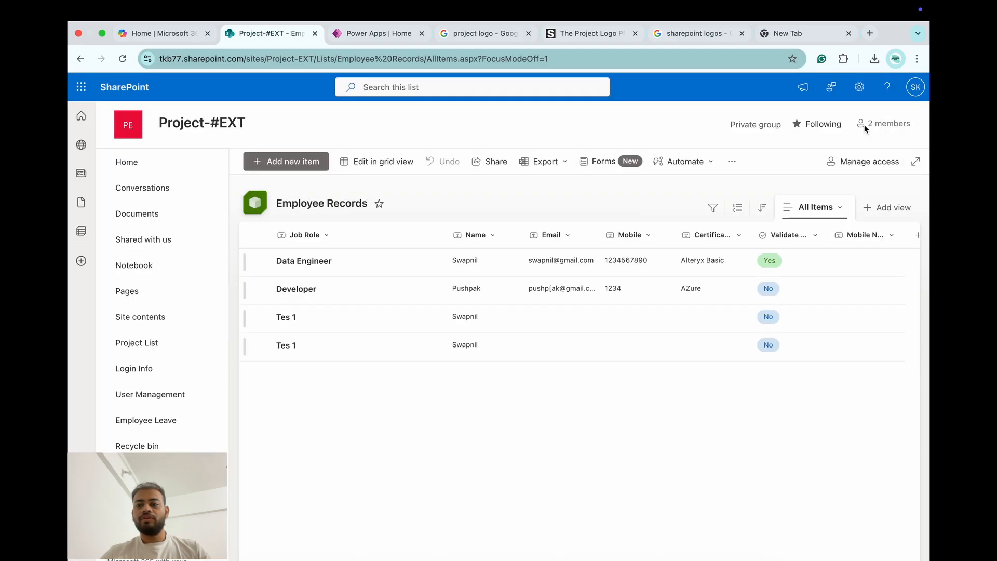
click(618, 163)
click(382, 287)
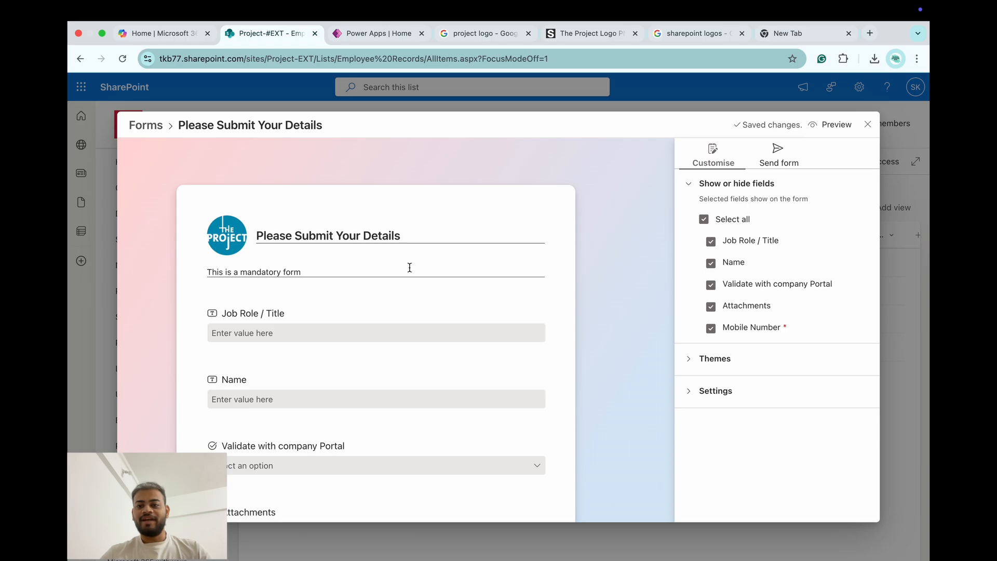
click(777, 159)
click(712, 204)
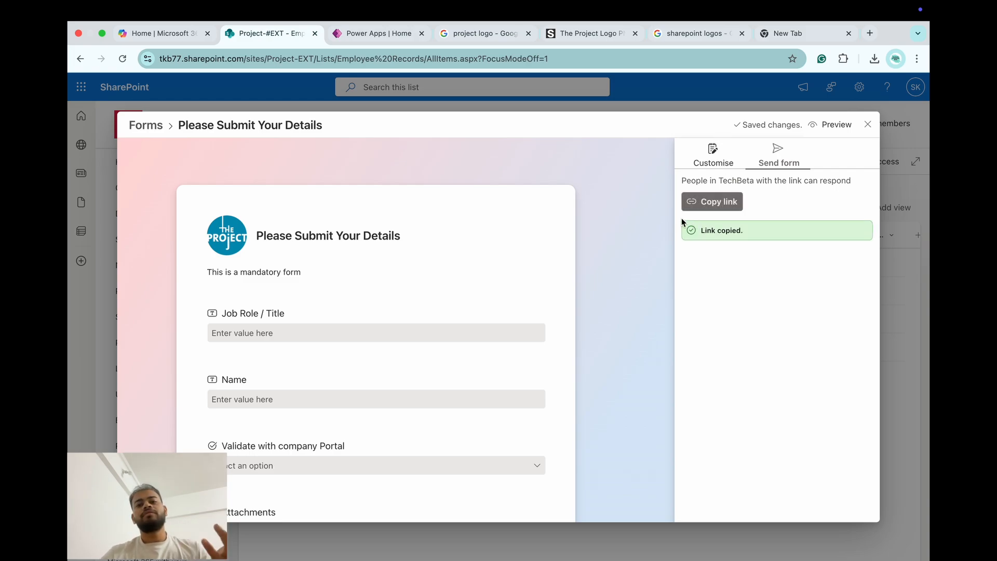
Open the copied form link in the empty browser tab and look through the live form.
click(788, 35)
click(692, 63)
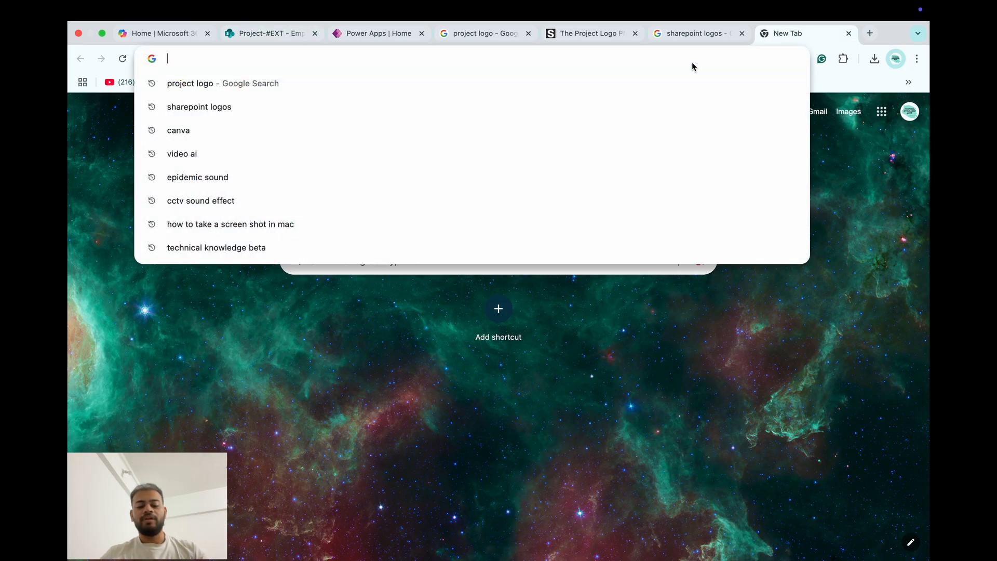
key(super+v)
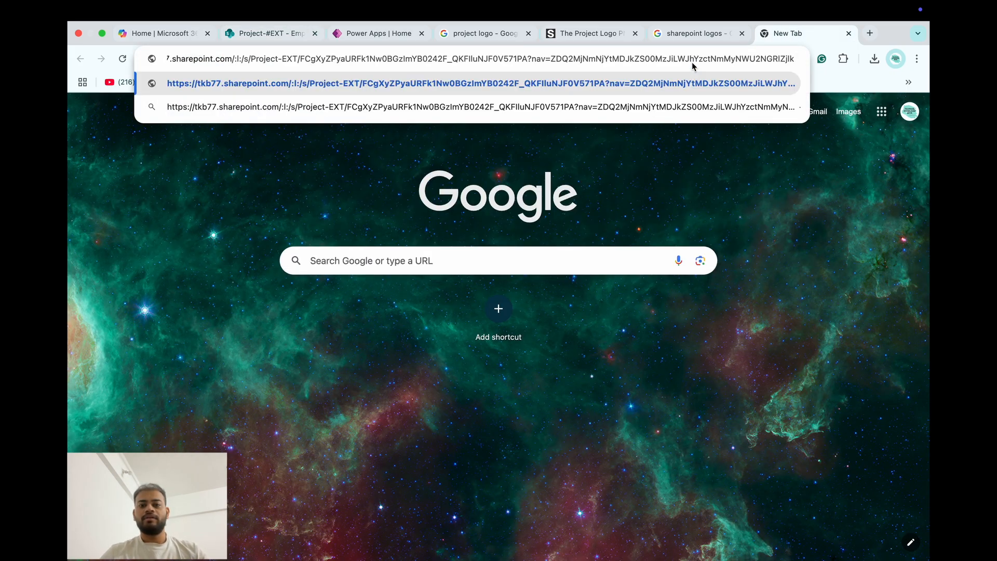
key(Return)
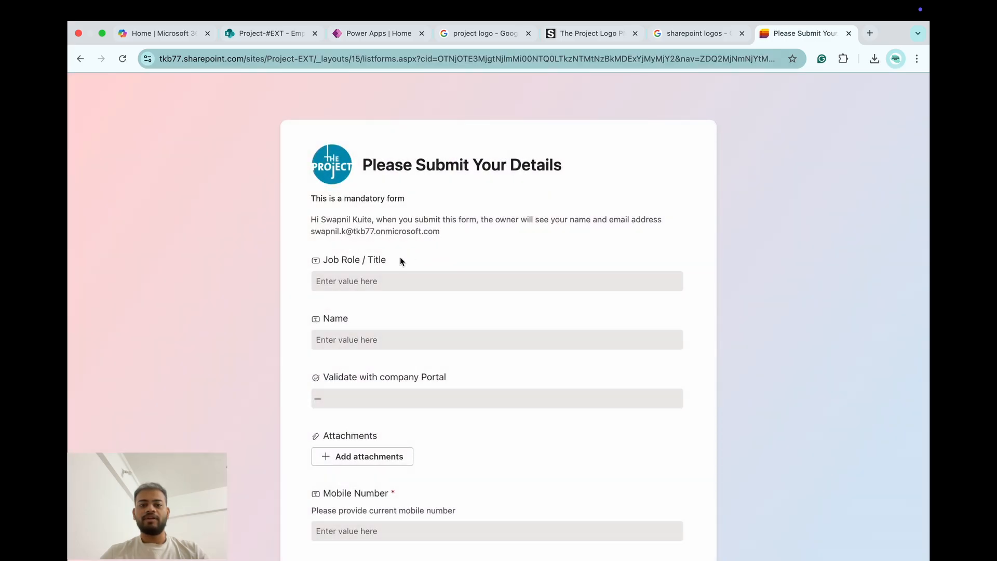
scroll(411, 267, down, 5)
scroll(416, 278, up, 5)
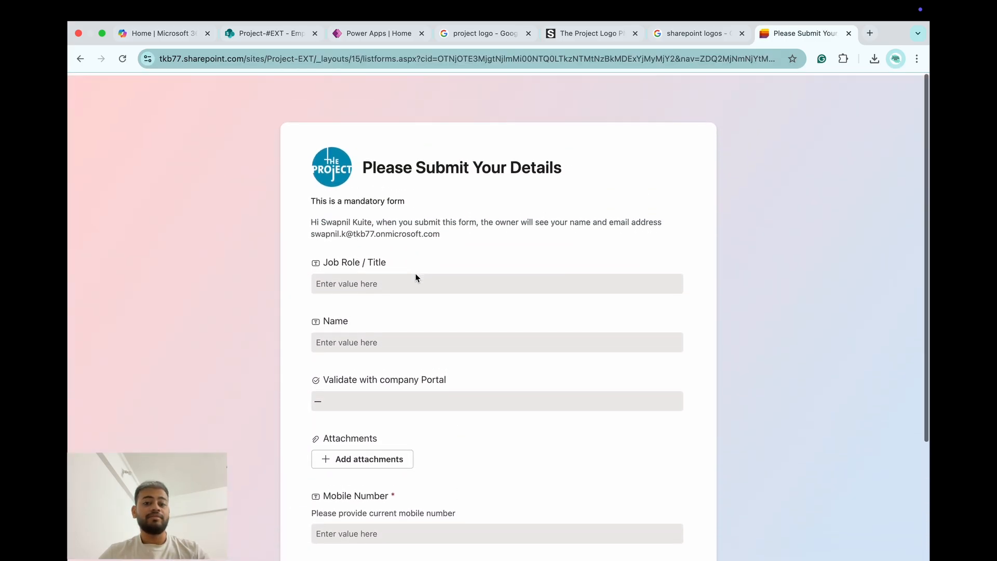
Fill in Alteryx Developer as the job role, enter the employee's name and choose No for Validate with company Portal.
click(385, 282)
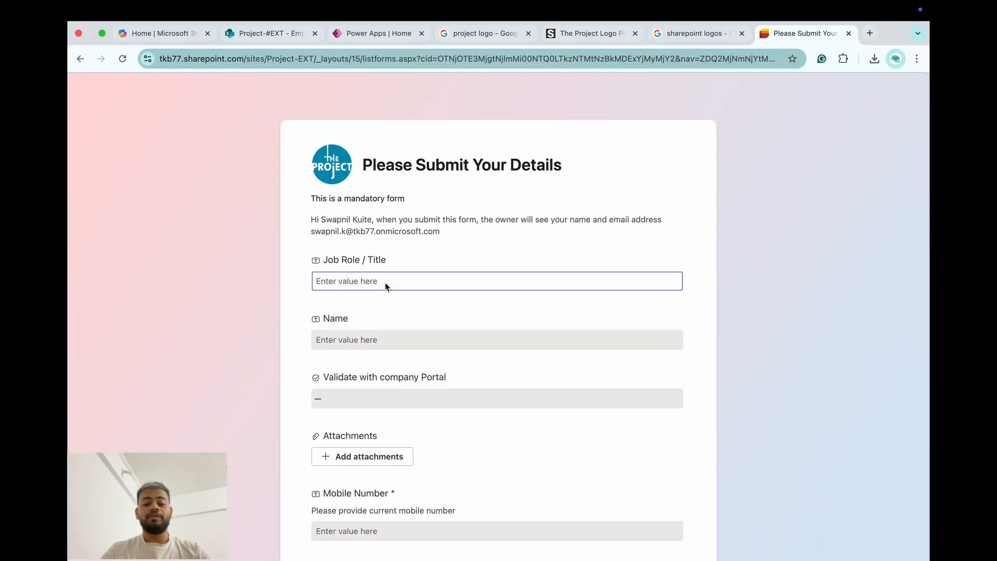
text(Alteryx )
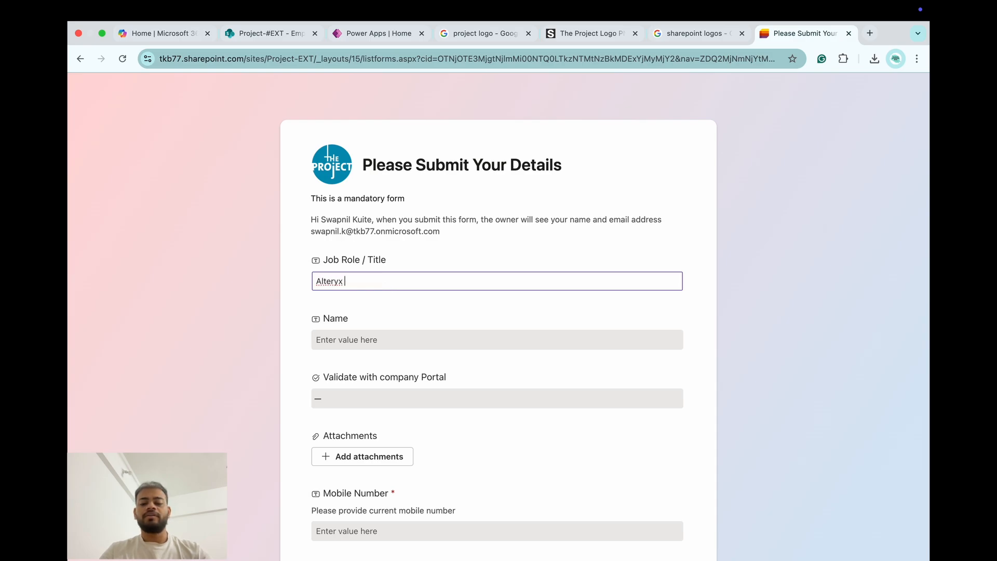
text(Developer)
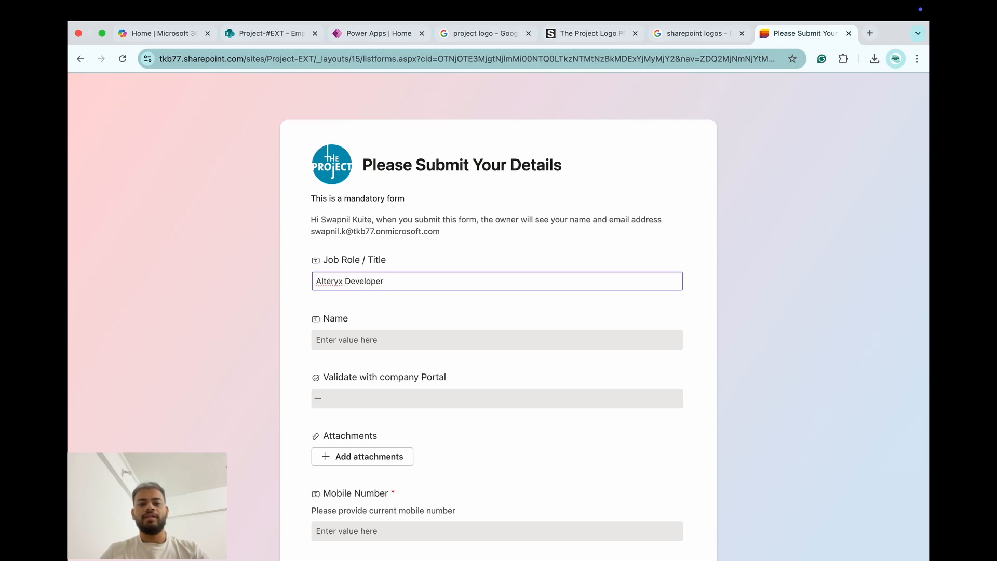
key(Tab)
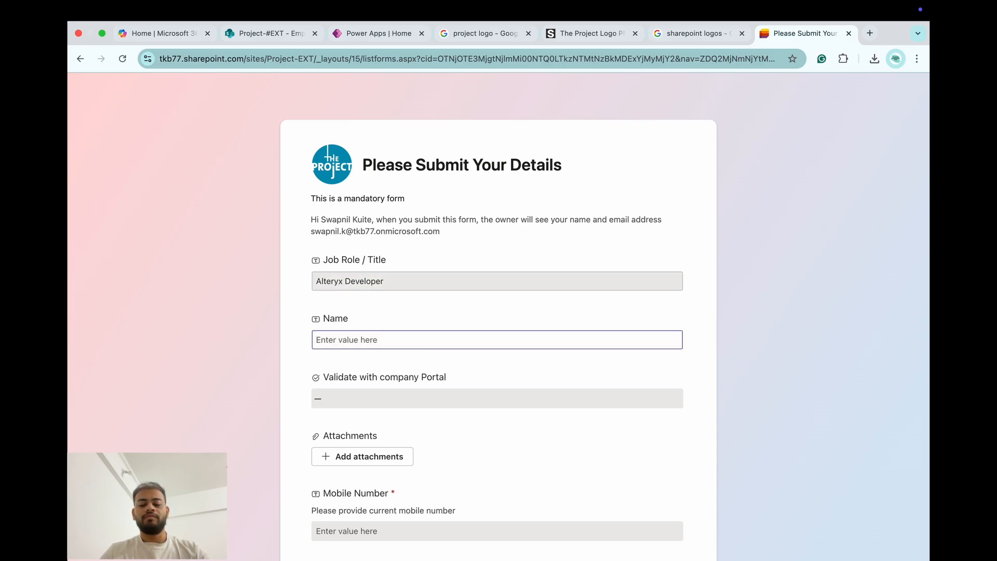
text(Sanket)
key(Tab)
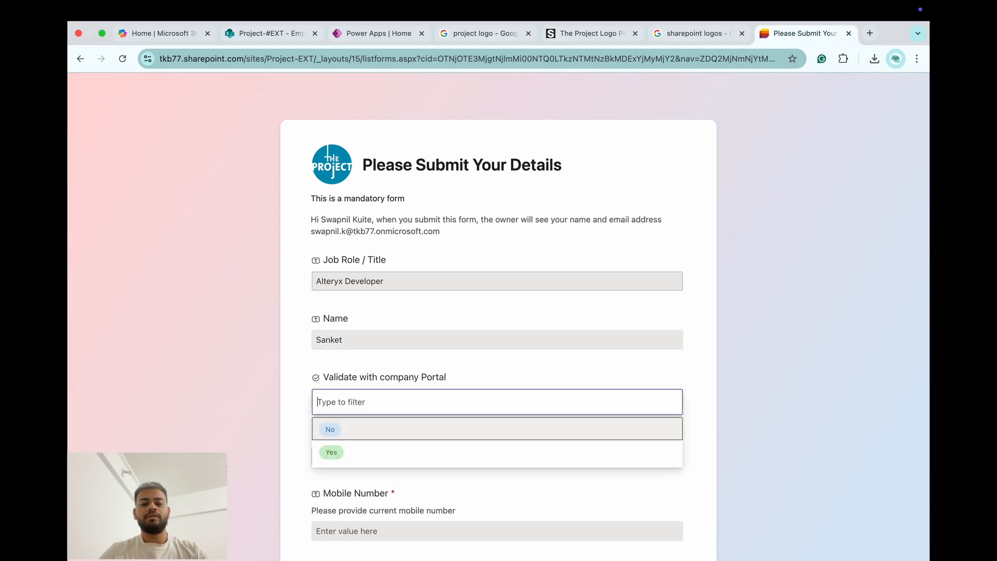
click(347, 432)
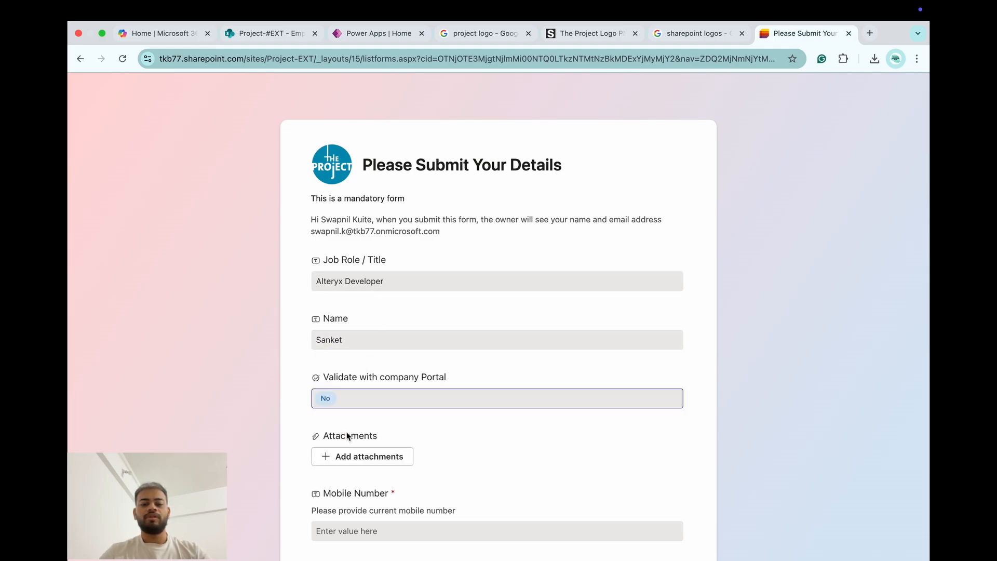
Attach the the-project-logo-6082FFB8D5-seeklogo.com.png image from Downloads to the response.
scroll(349, 436, down, 2)
click(357, 404)
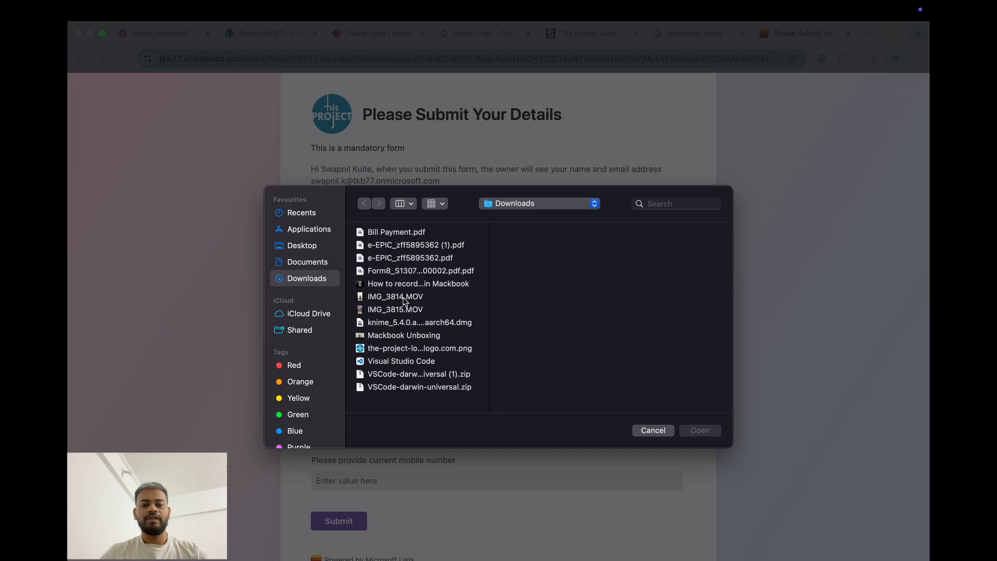
click(401, 361)
click(413, 351)
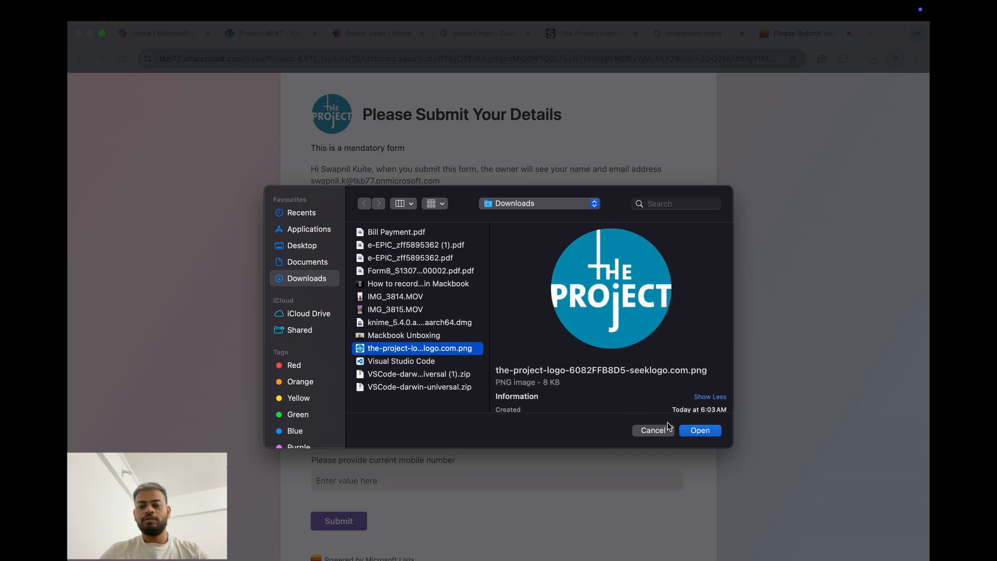
click(699, 431)
Enter the employee's mobile number and submit the form response.
scroll(465, 464, down, 5)
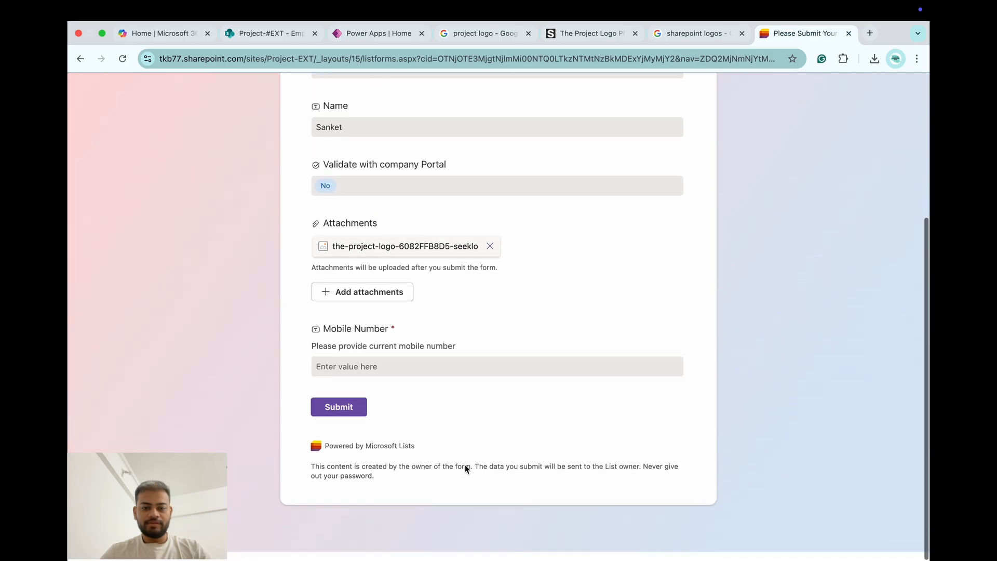
click(369, 373)
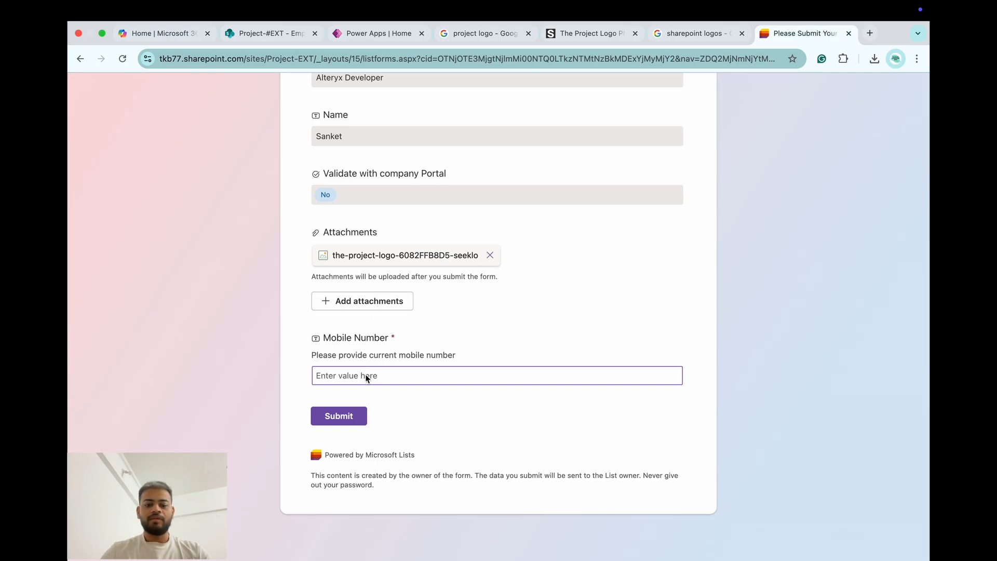
text(12345)
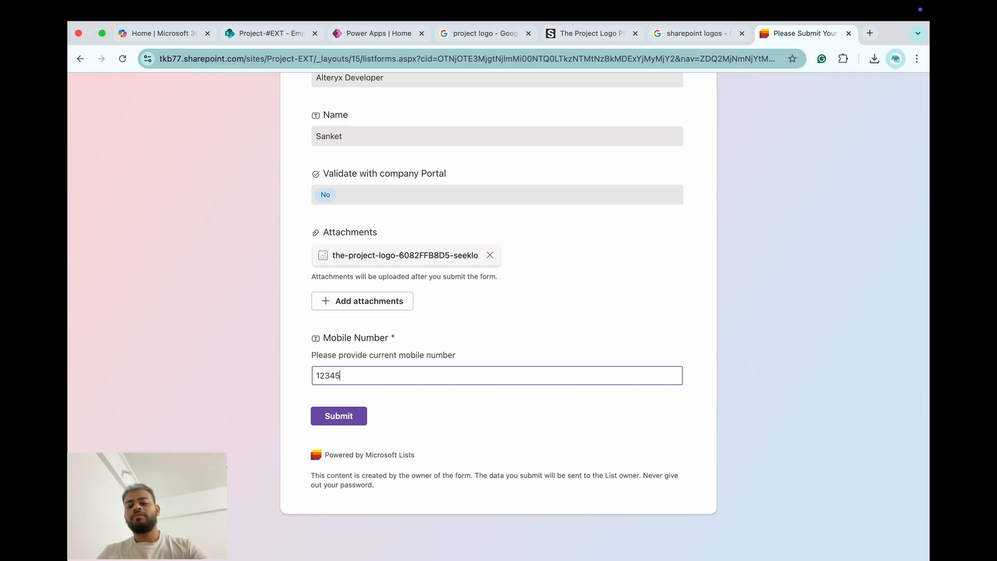
text(67890)
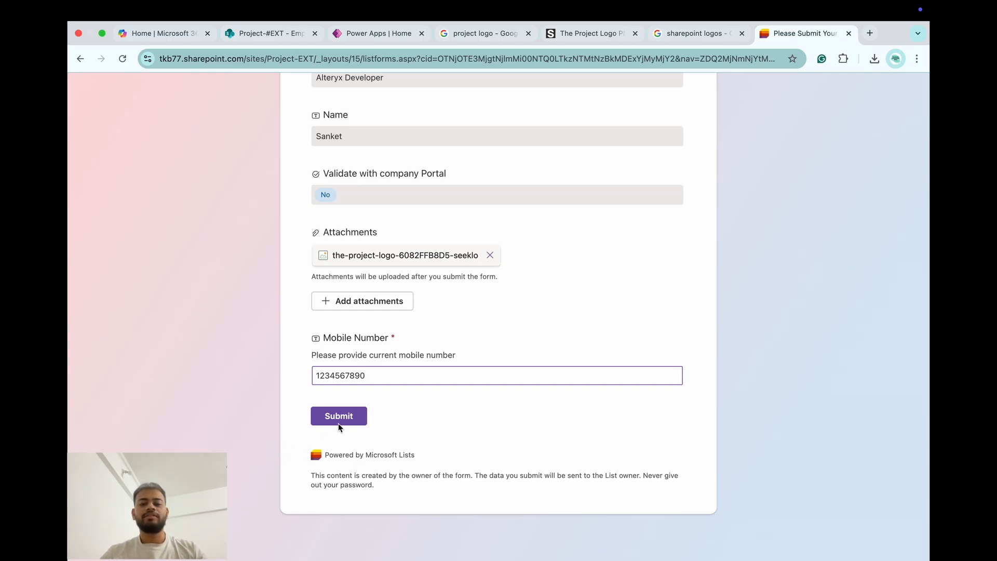
click(339, 420)
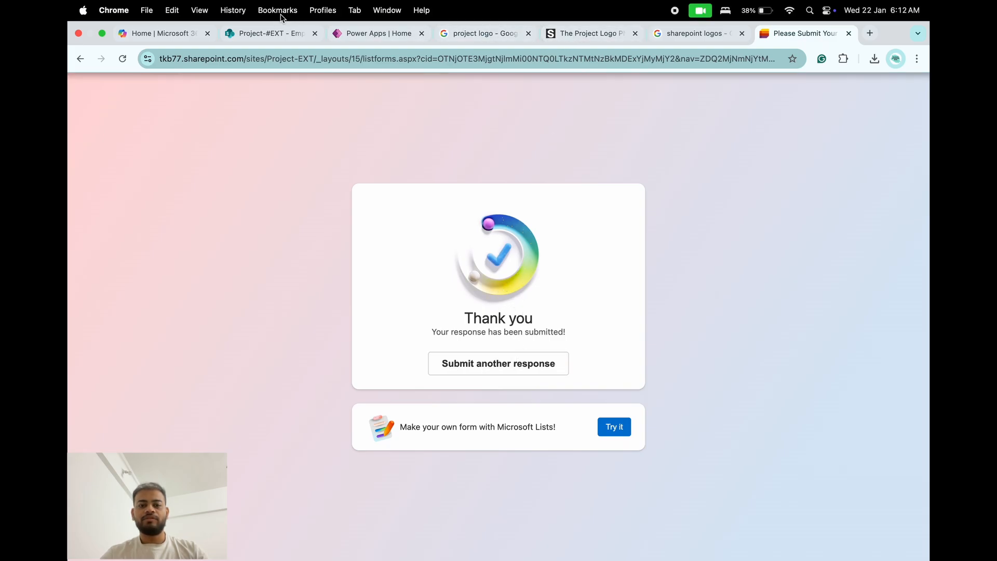
Return to the Employee Records list, close the form editor and reload the list to check for the submitted response.
click(267, 34)
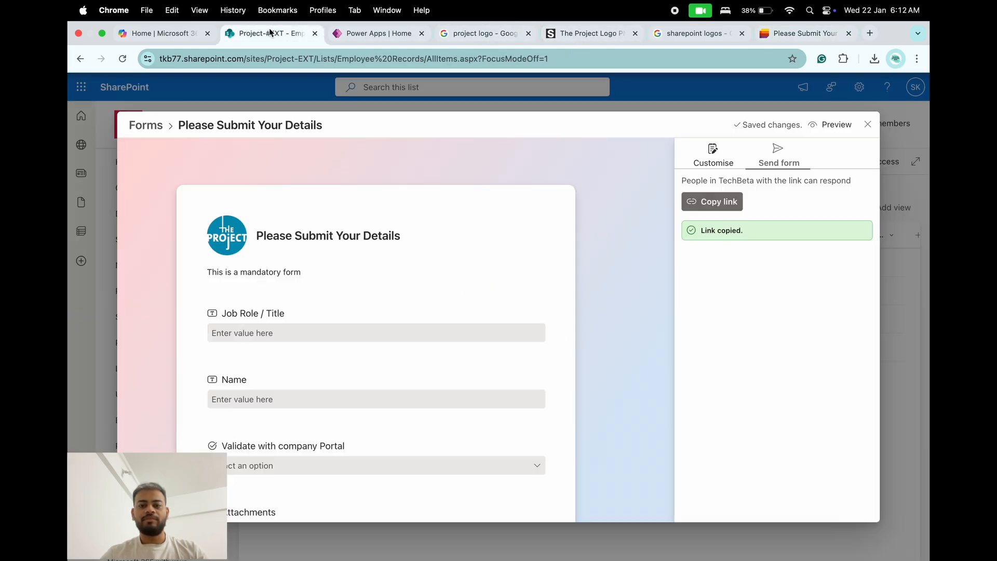
click(867, 125)
click(123, 59)
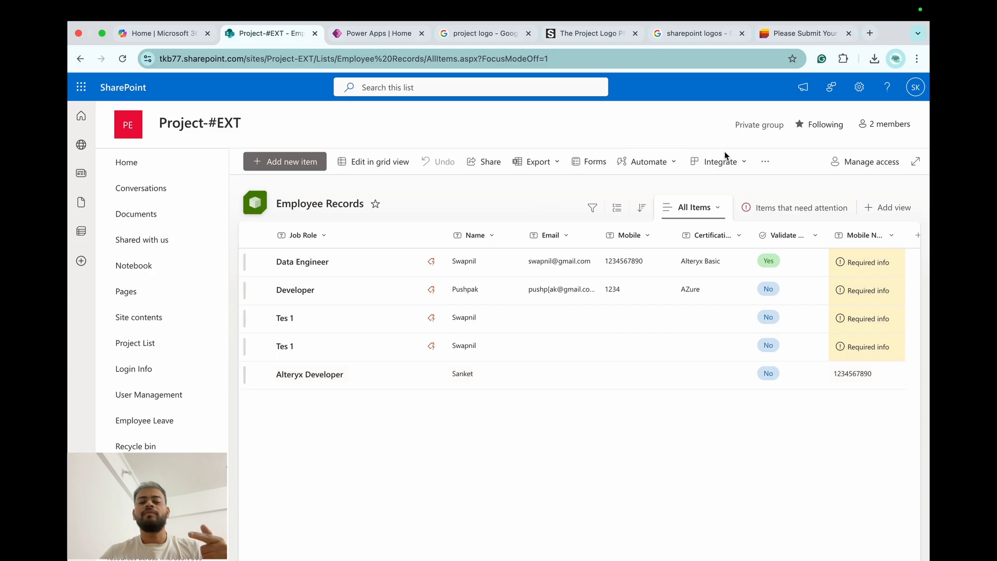
Create a second new form for the Employee Records list and look through its default fields.
click(589, 165)
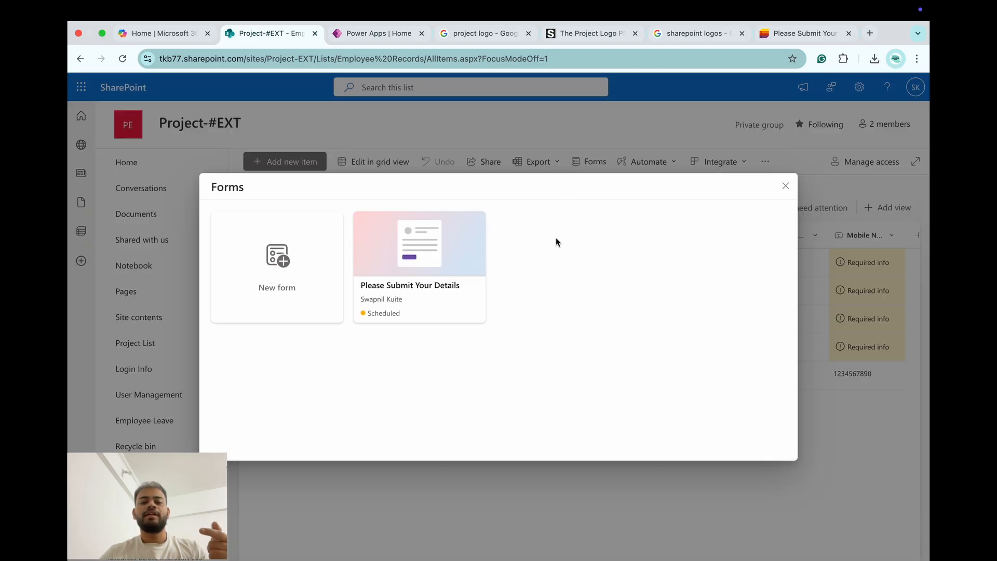
mouse_move(476, 298)
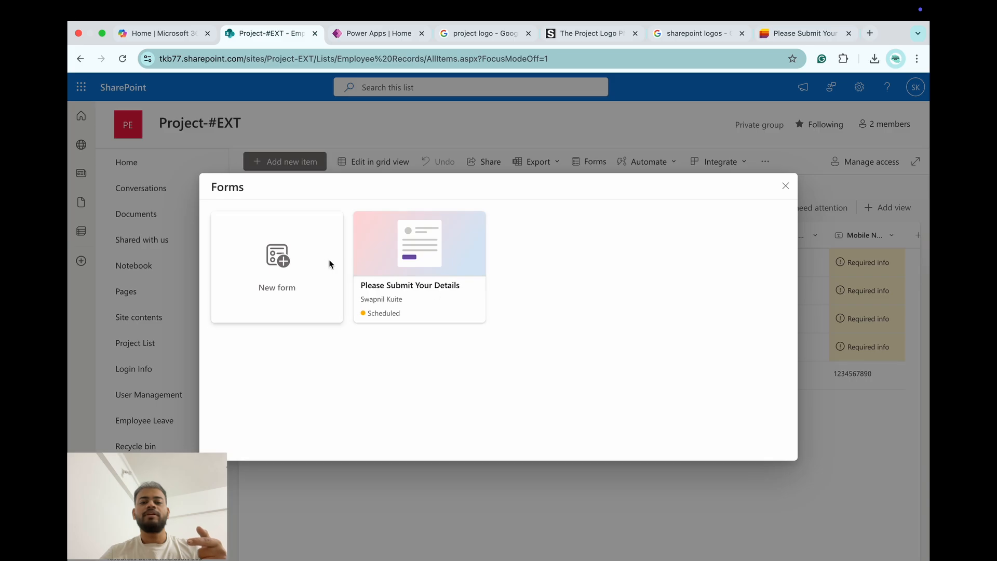
click(276, 261)
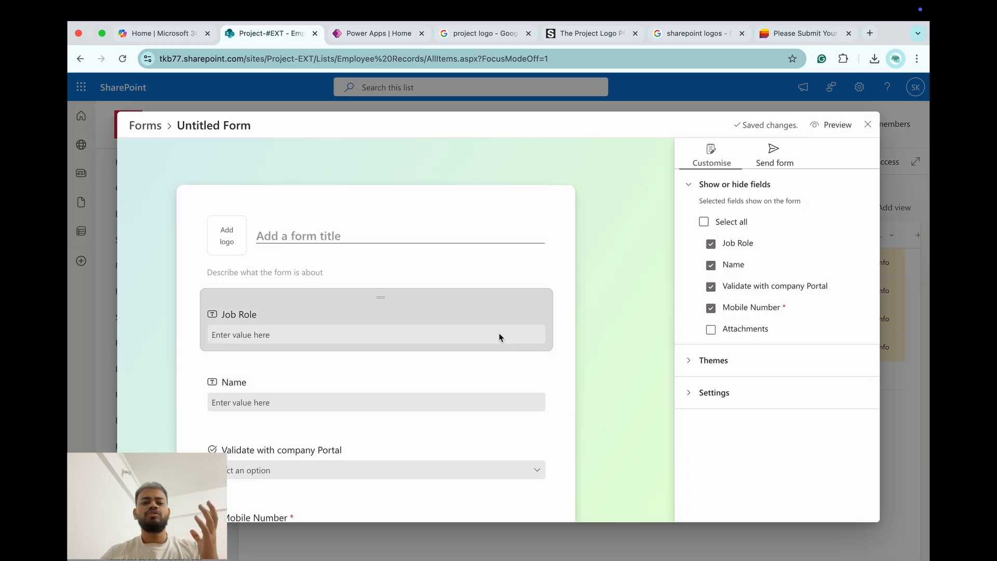
scroll(417, 362, down, 5)
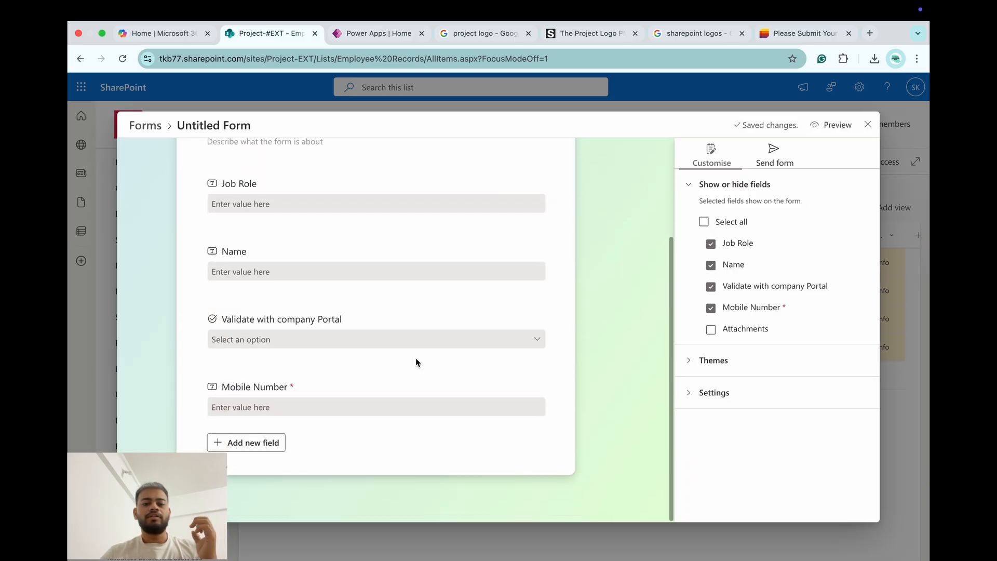
scroll(388, 360, up, 1)
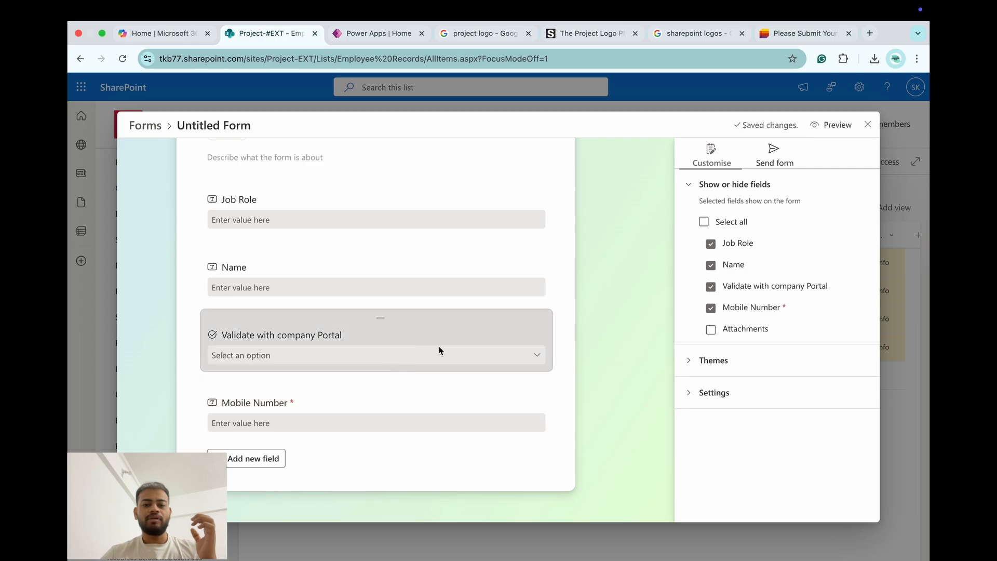
Hide the Validate with company Portal and Job Role fields on the new form, keeping Name and Mobile Number.
click(482, 322)
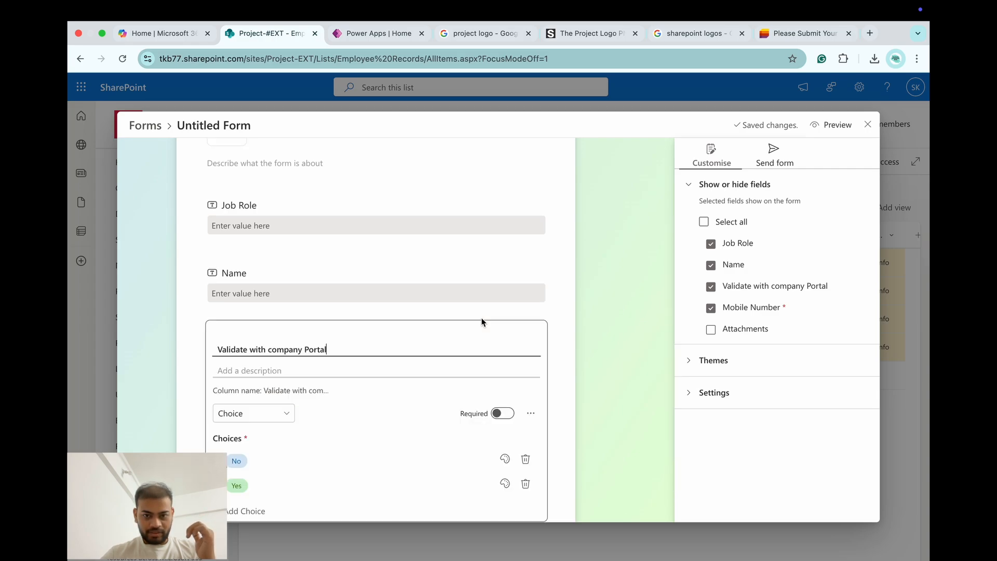
click(383, 332)
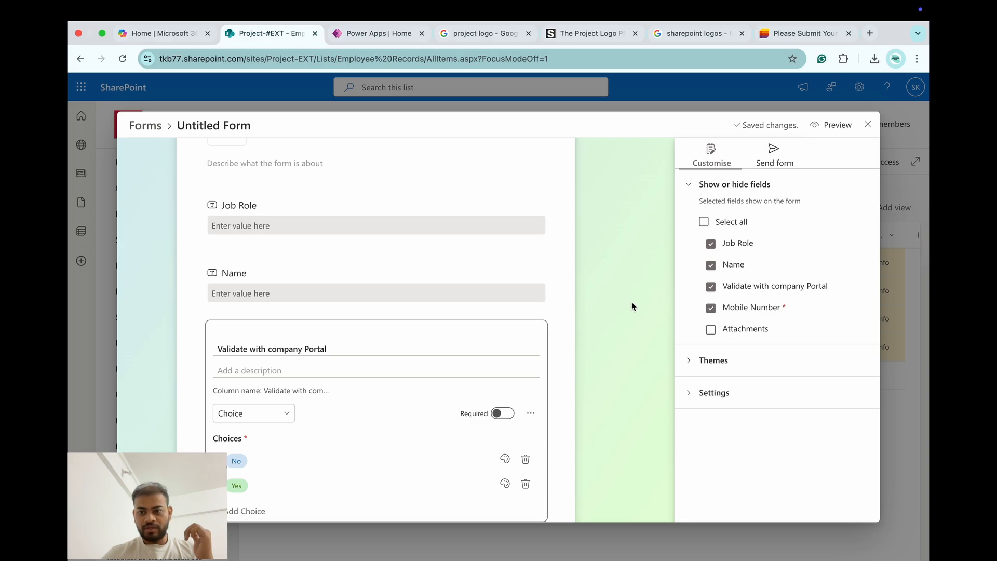
click(714, 290)
click(712, 266)
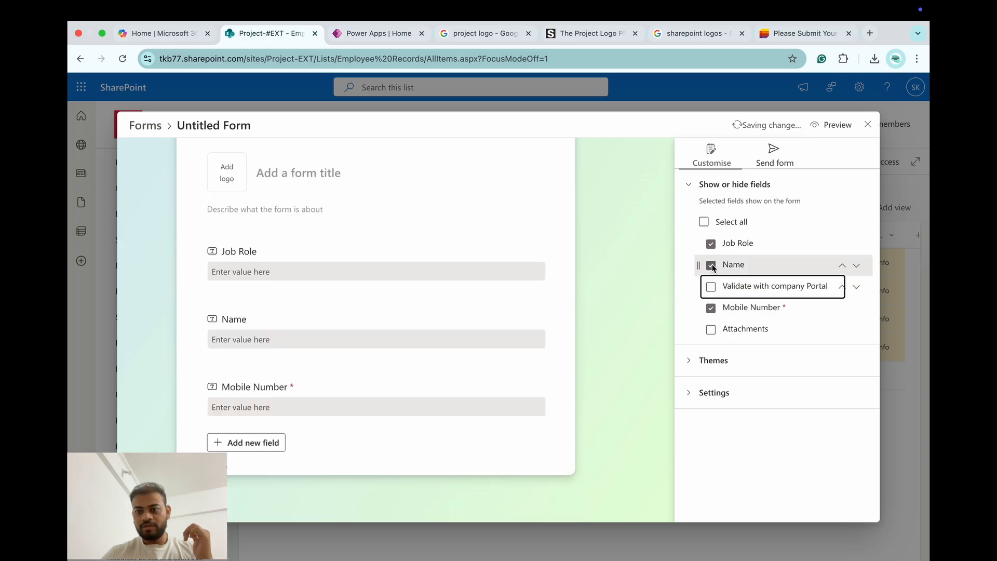
click(712, 244)
click(711, 265)
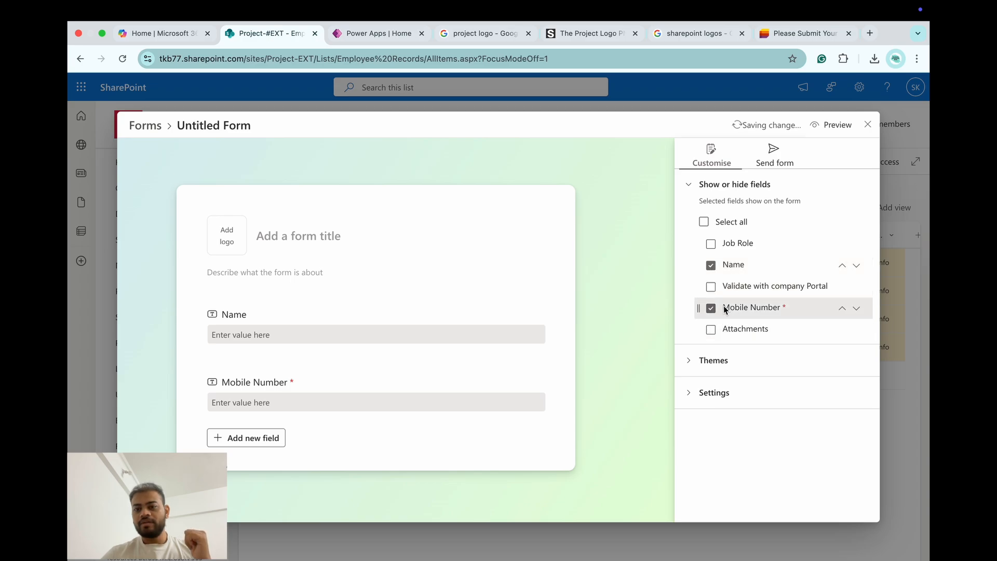
Try the purple-blue preset theme on the new form and switch back to the green one.
click(722, 361)
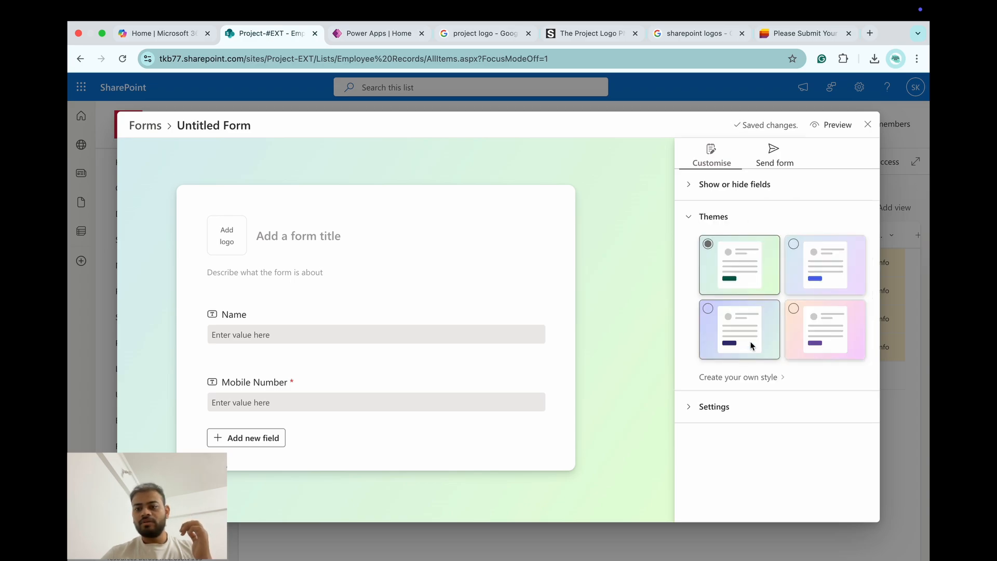
click(763, 317)
click(742, 253)
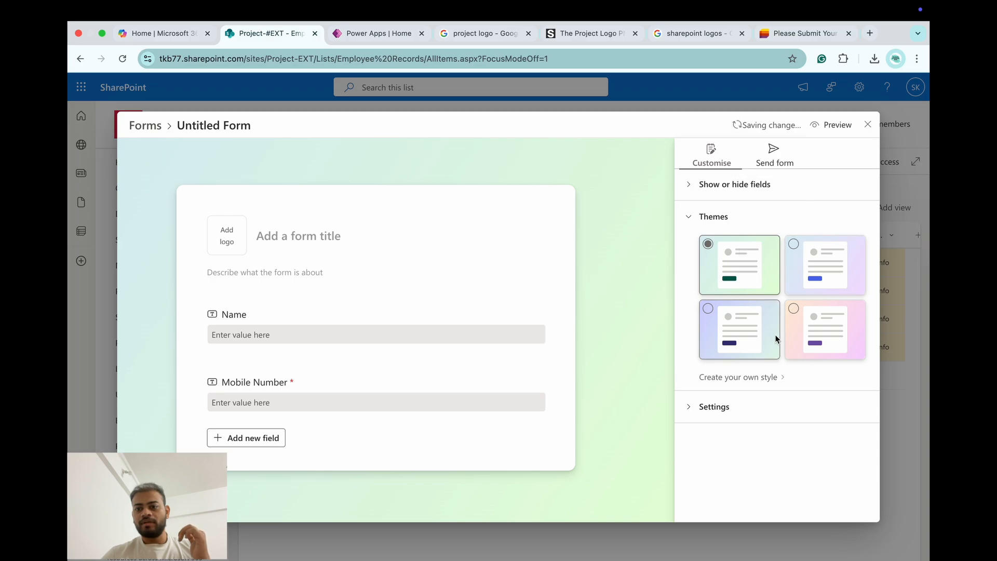
Turn on Notify me in the new form's response settings.
click(714, 405)
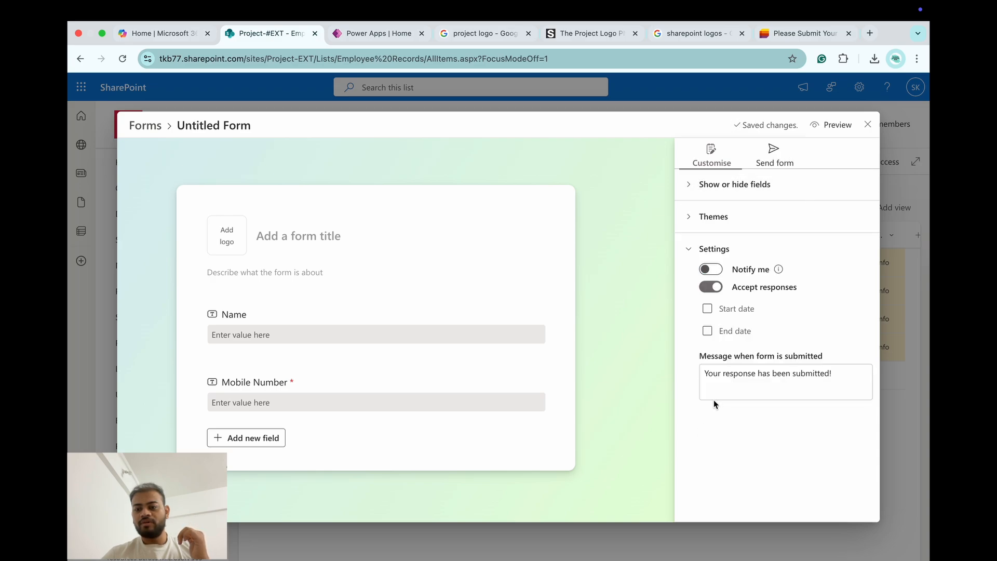
click(713, 270)
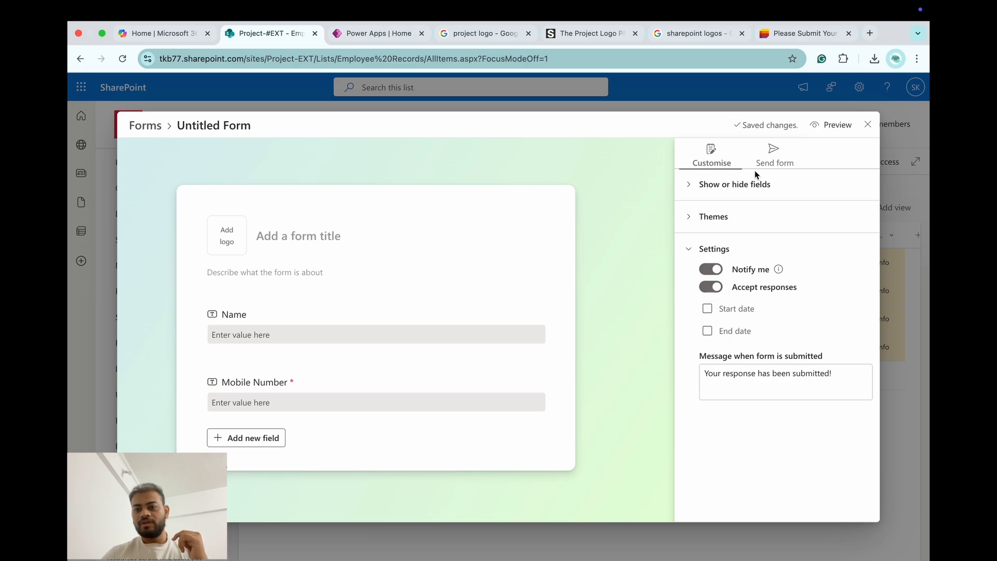
Add the image the-project-logo-6082FFB8D5-seeklogo.com.png from Downloads as the new form's logo.
click(750, 184)
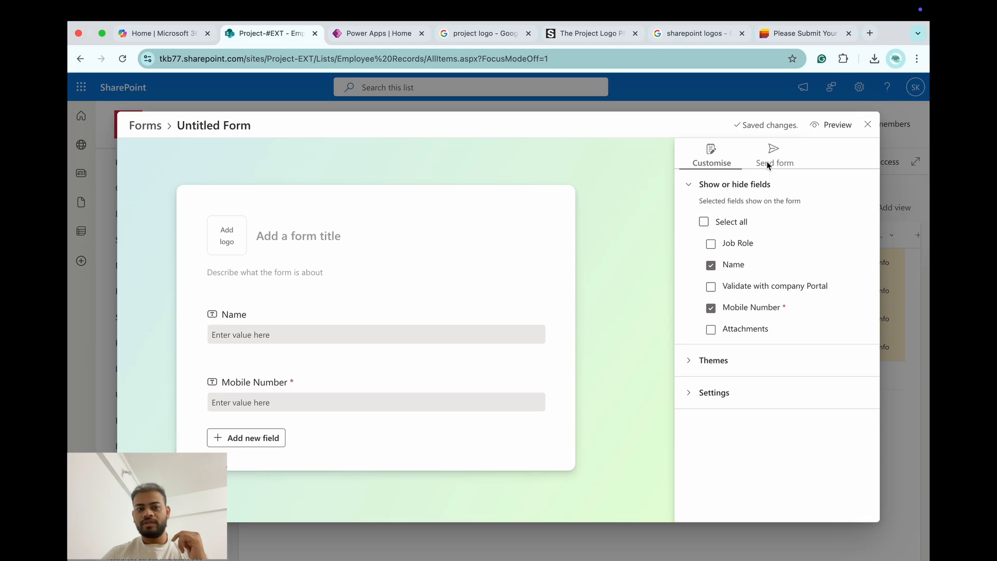
click(225, 251)
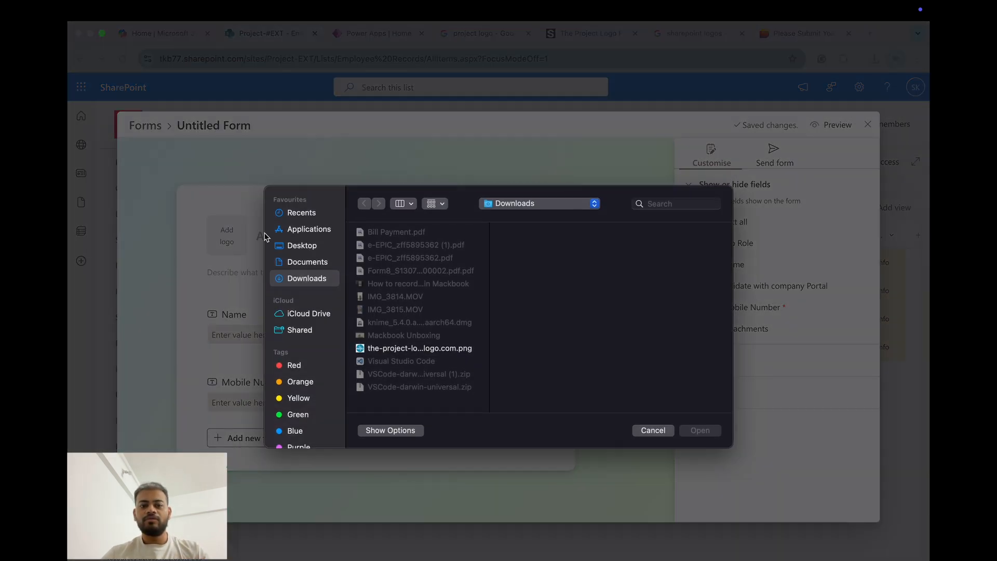
click(414, 349)
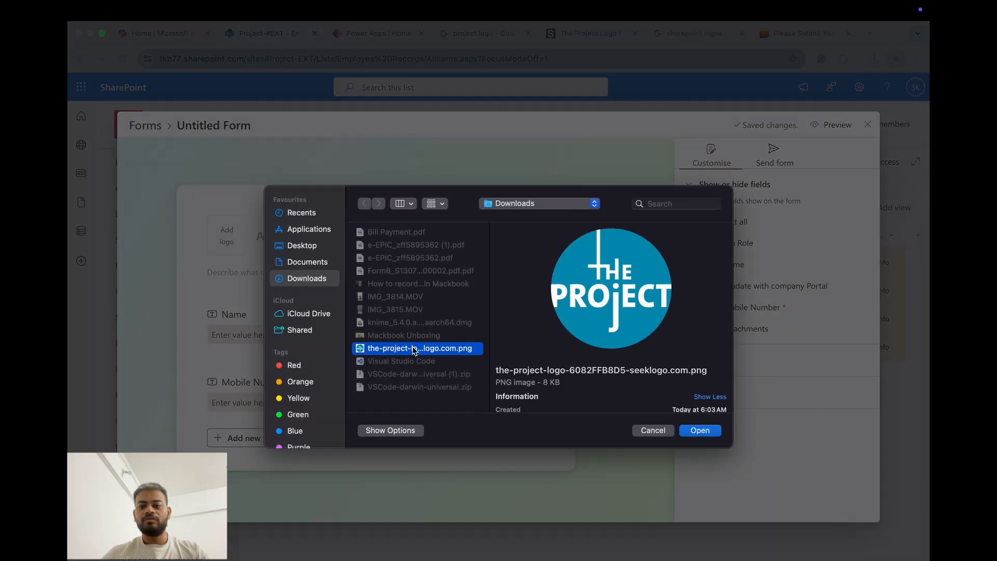
click(700, 433)
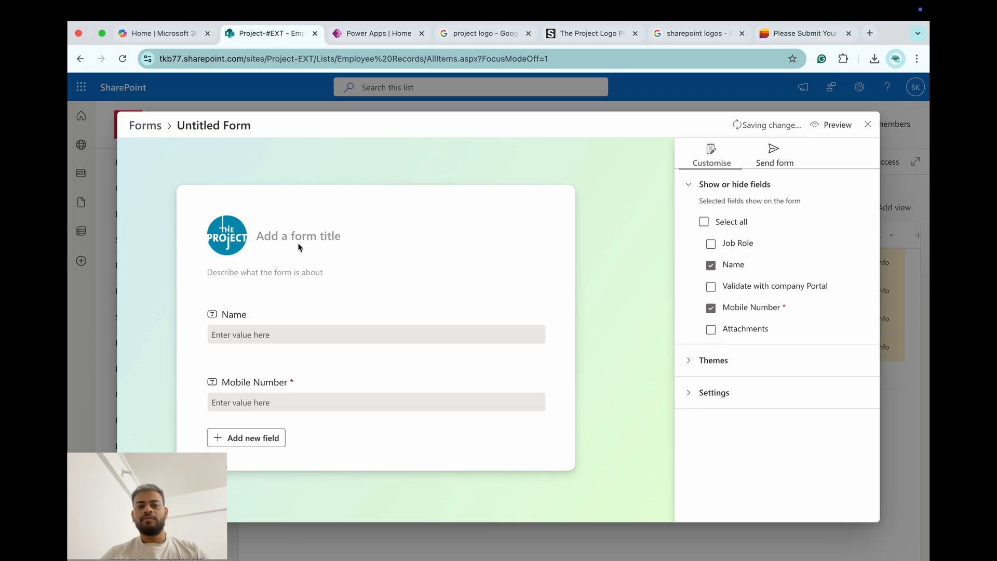
Enter "Personla Form" as the form's title.
click(297, 232)
text(Per)
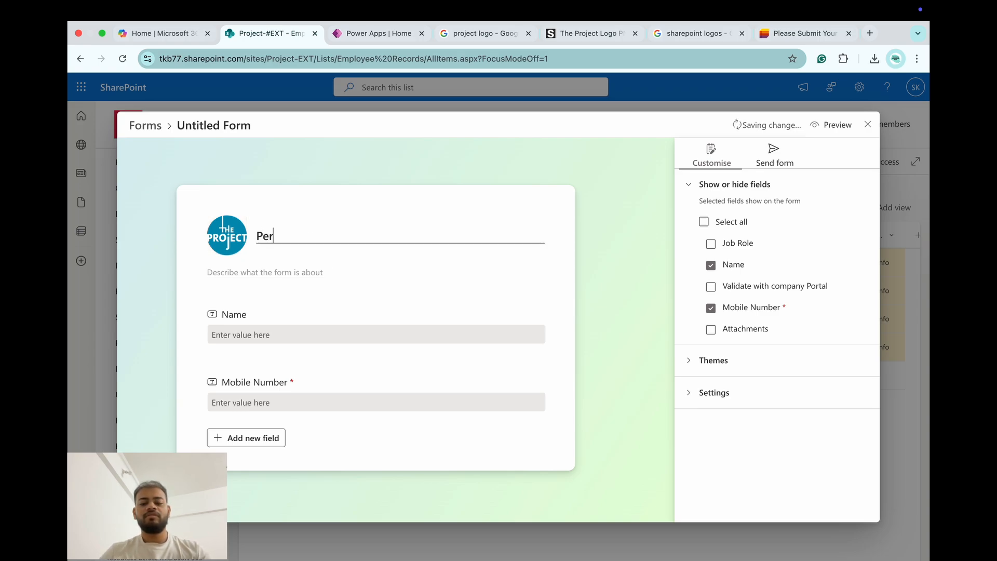
text(sonla Fomr)
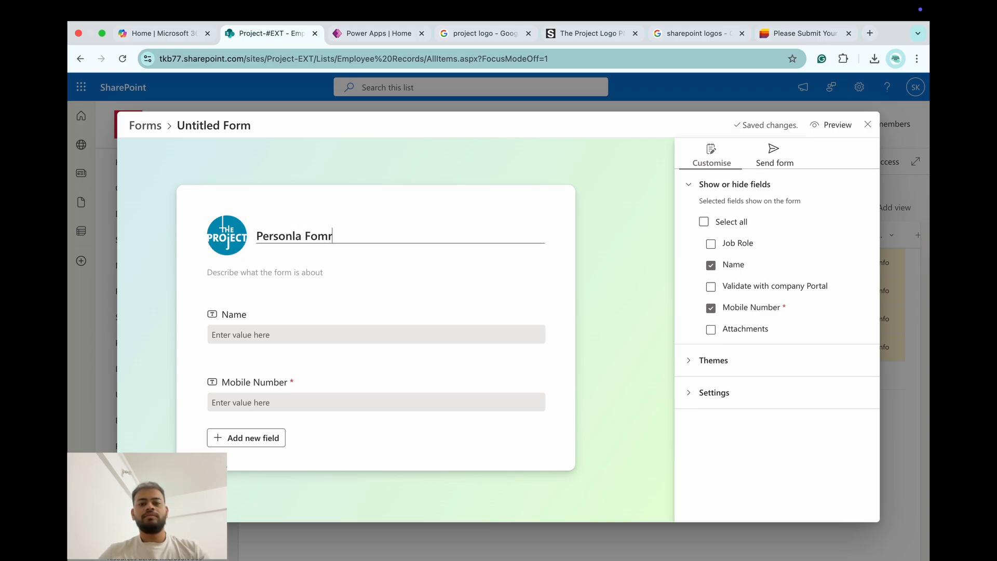
key(BackSpace)
key(BackSpace)
text(rm)
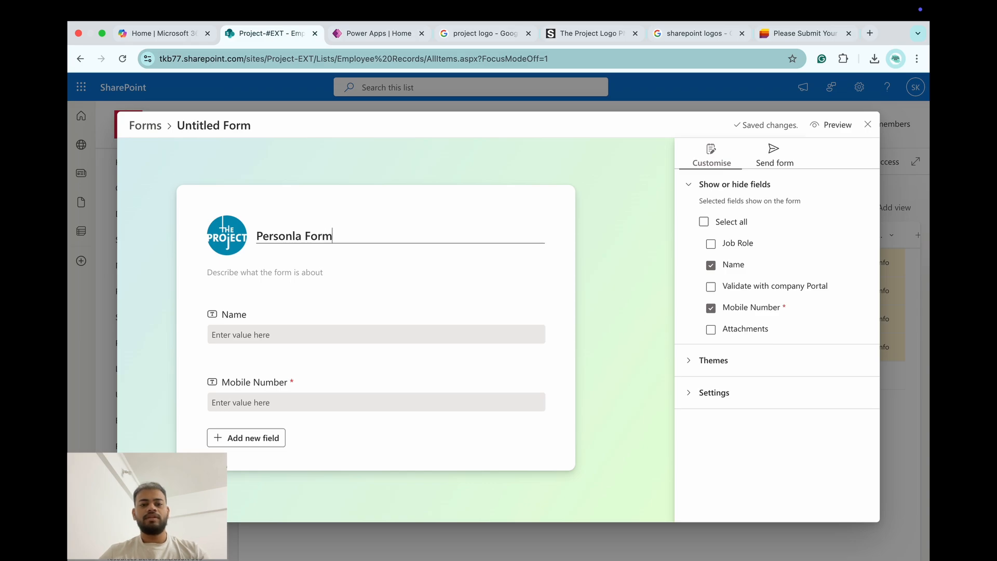
Enter "Submit Details ASAP" as the form's description.
click(276, 264)
click(261, 276)
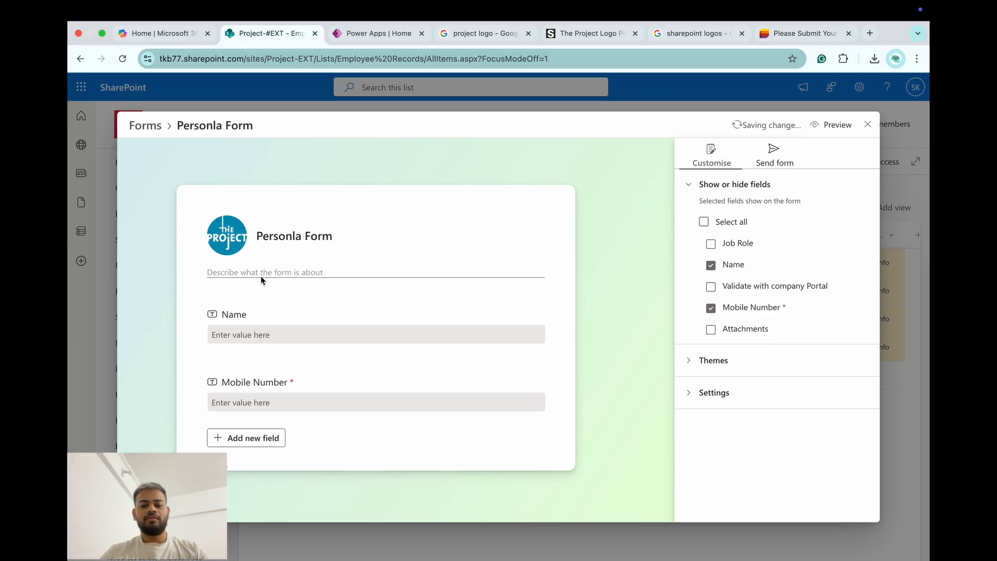
text(Subm)
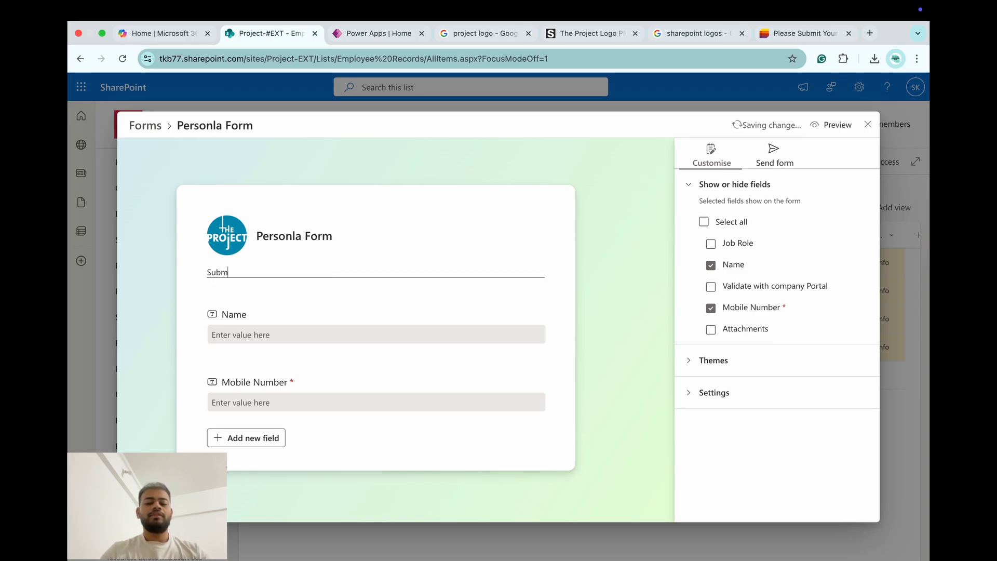
text(it Detai)
text(ls ASAP)
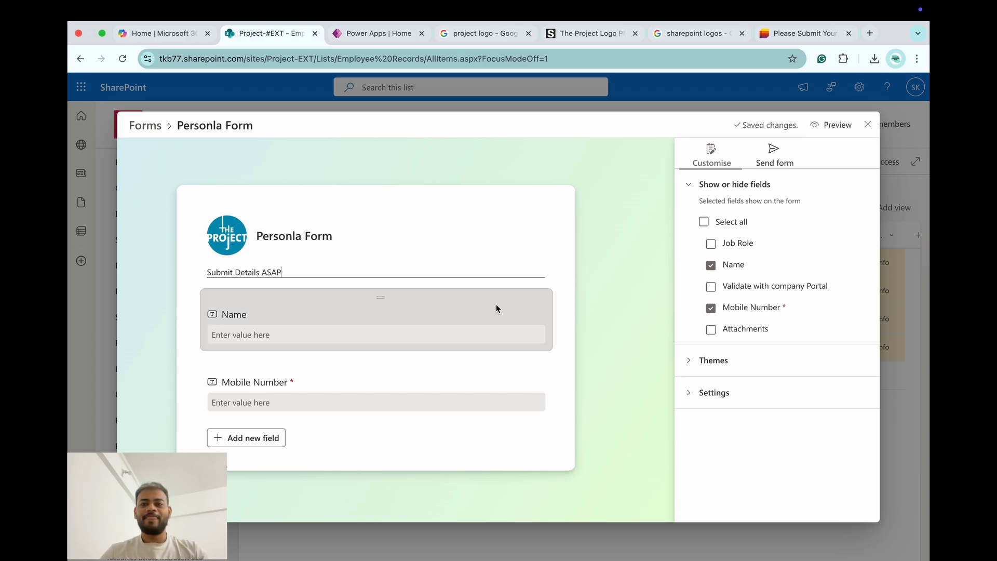
Copy the form's response link and open it in the browser tab holding the SharePoint logos search.
click(765, 164)
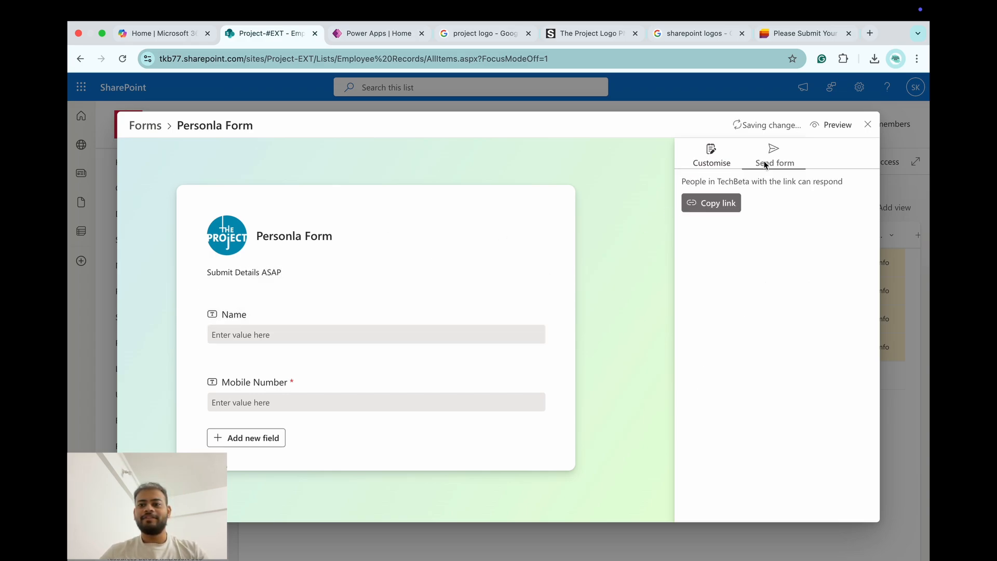
click(715, 205)
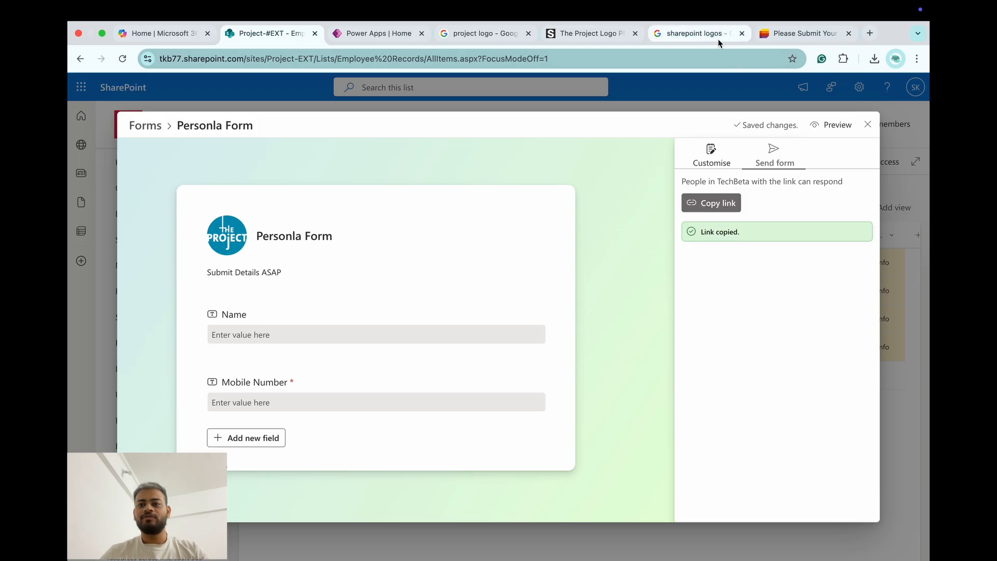
click(697, 33)
click(691, 59)
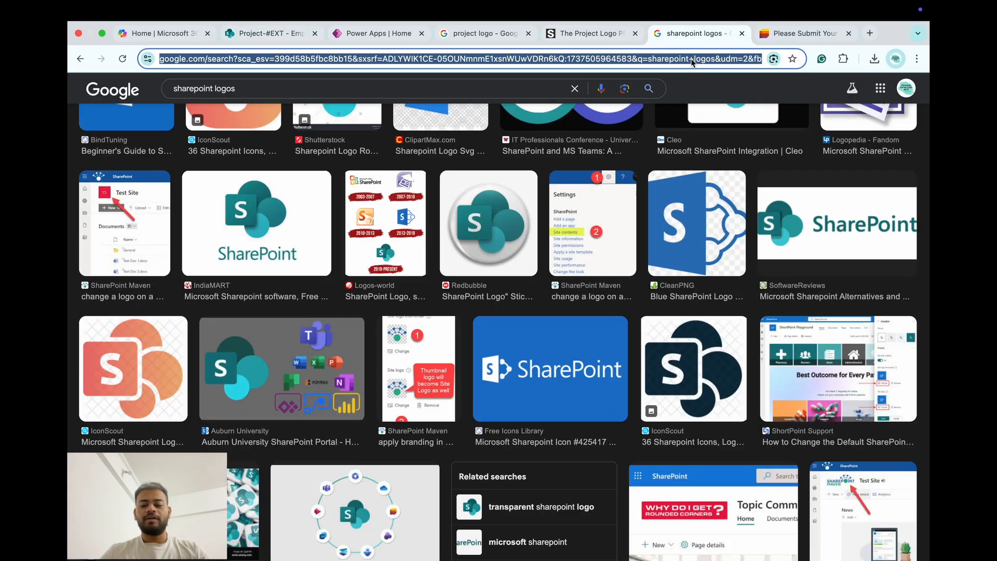
key(super+v)
key(Return)
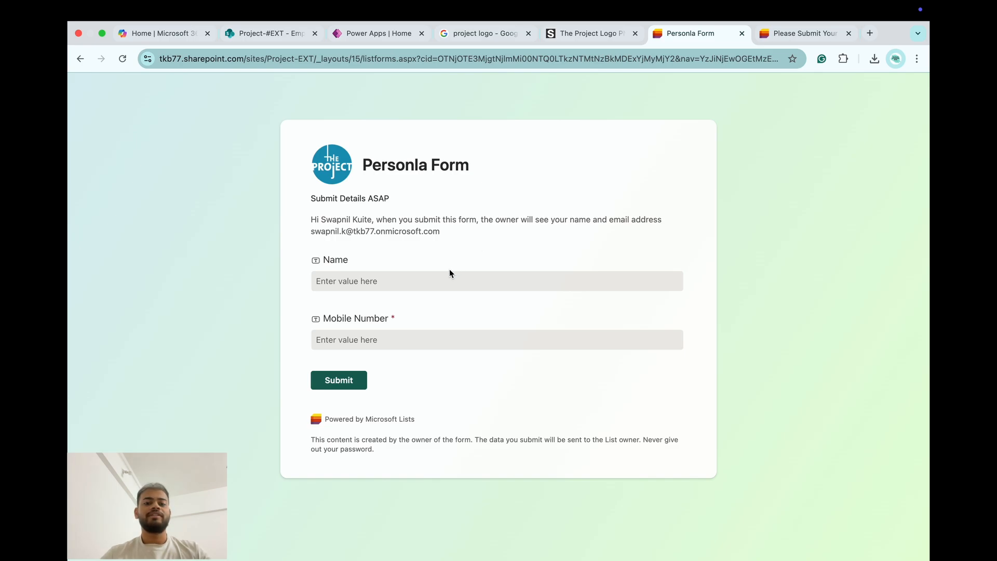
Fill in the respondent's name and mobile number on the shared form and submit the response.
click(392, 280)
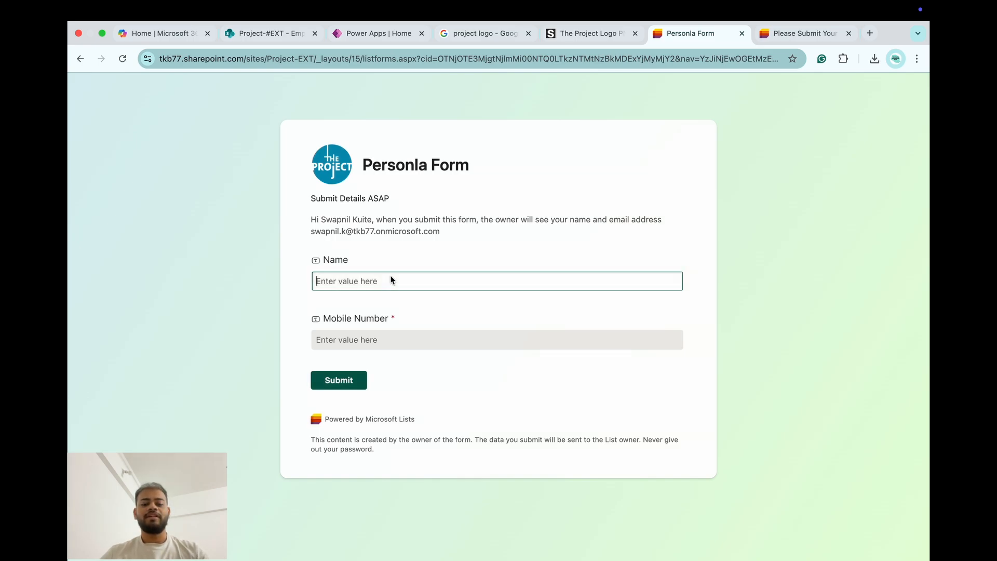
text(S)
key(BackSpace)
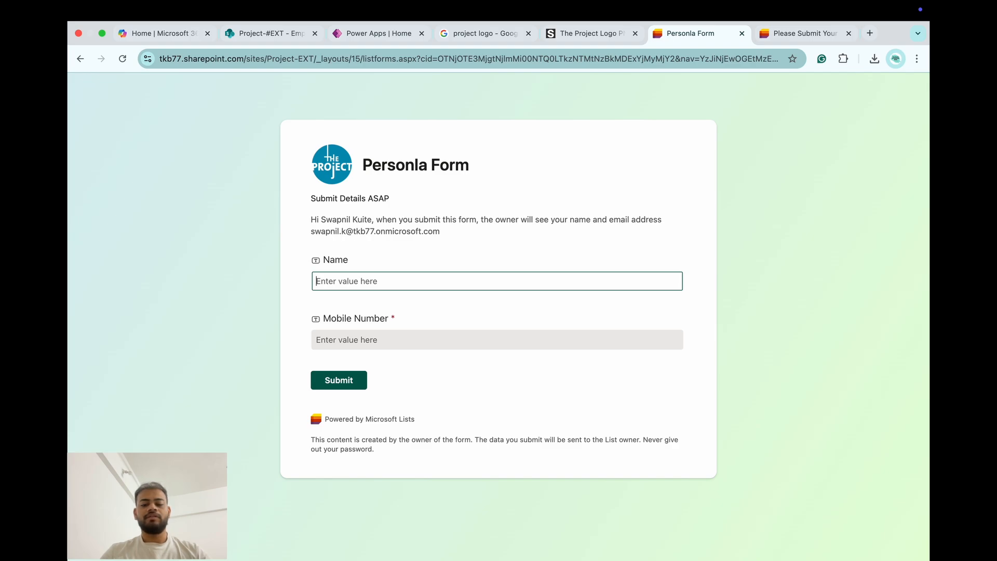
text(Shirish)
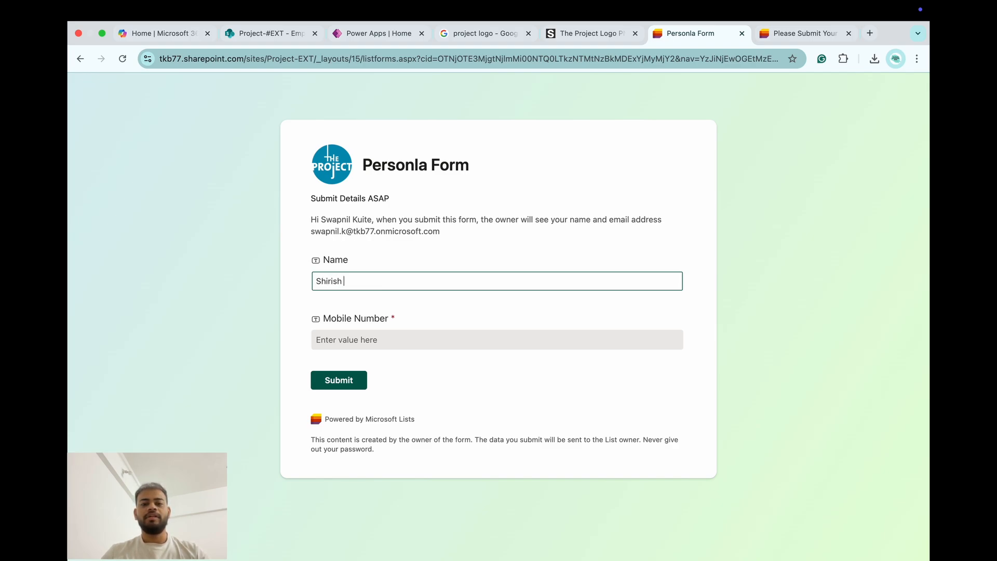
text( D)
key(Tab)
text(23232323)
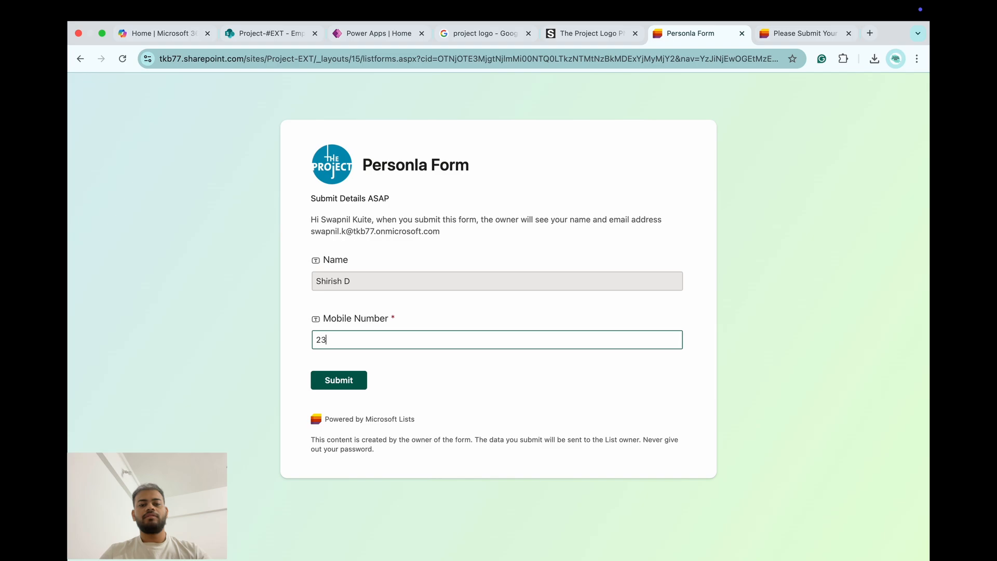
click(322, 377)
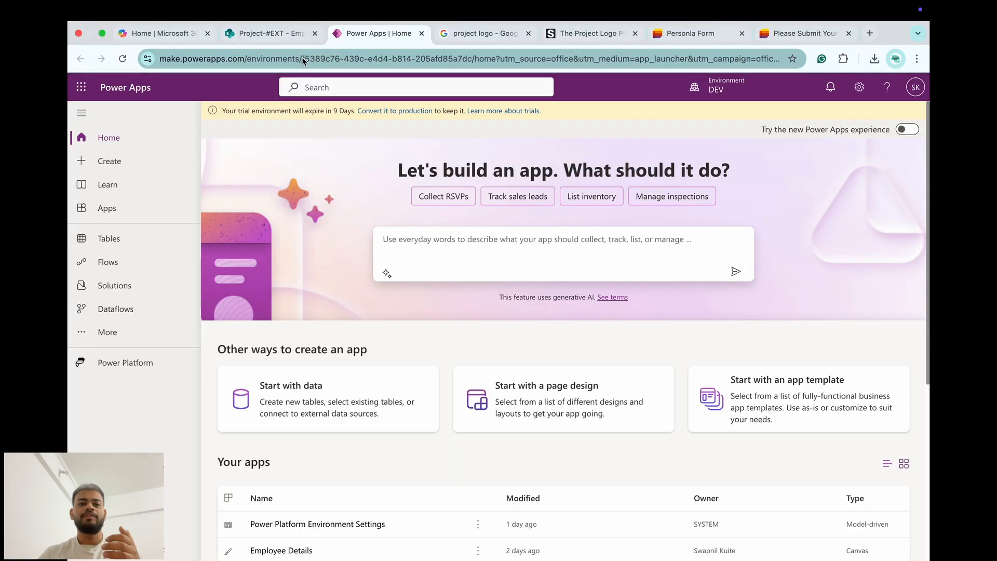
Return to SharePoint, close the form editor and reload the Employee Records list to check for the submitted response.
click(263, 32)
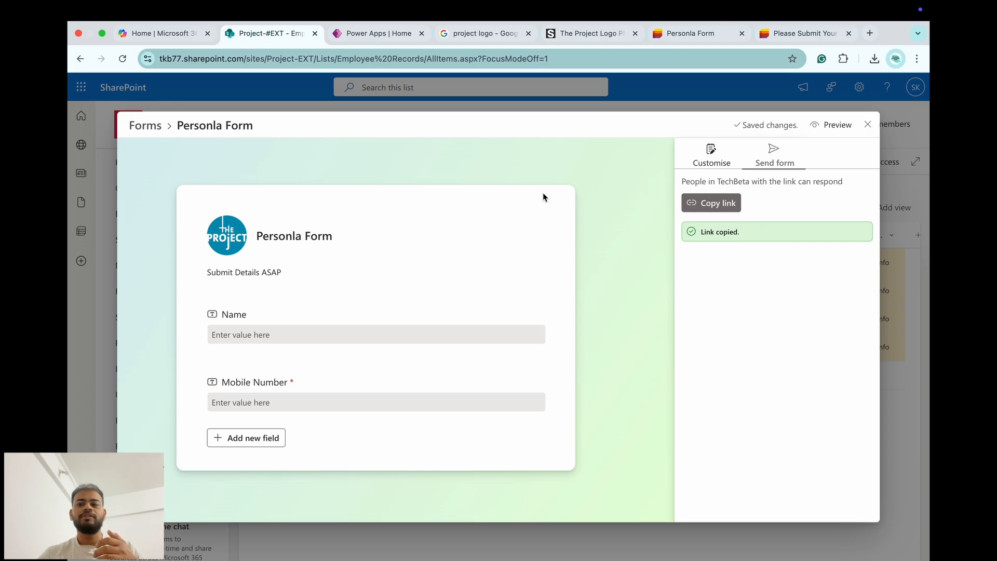
click(868, 124)
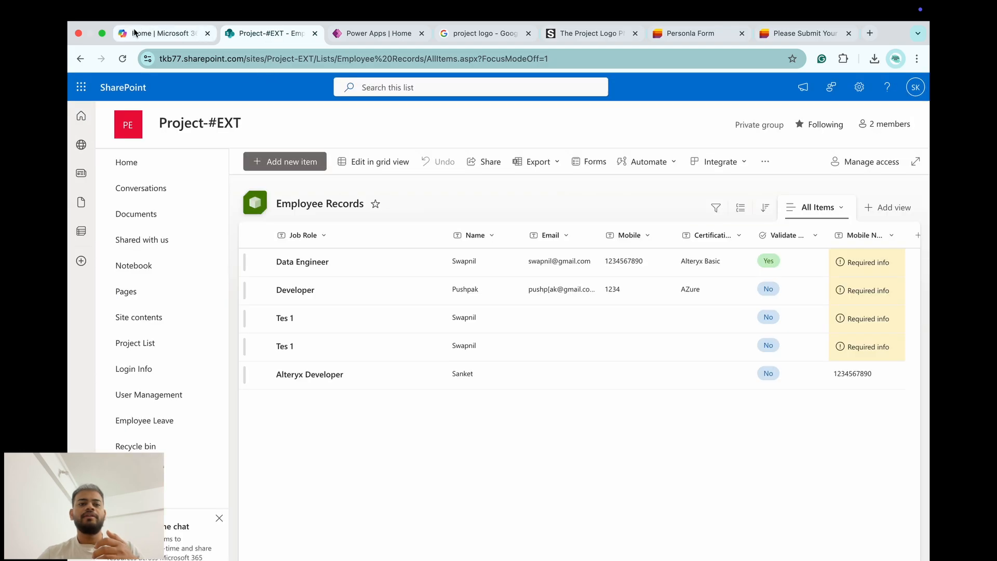
click(123, 58)
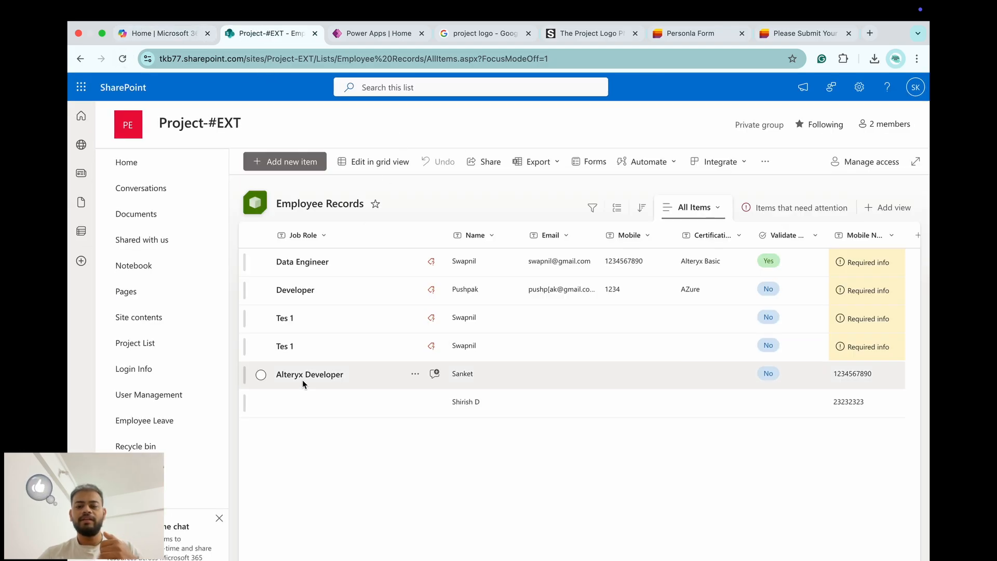